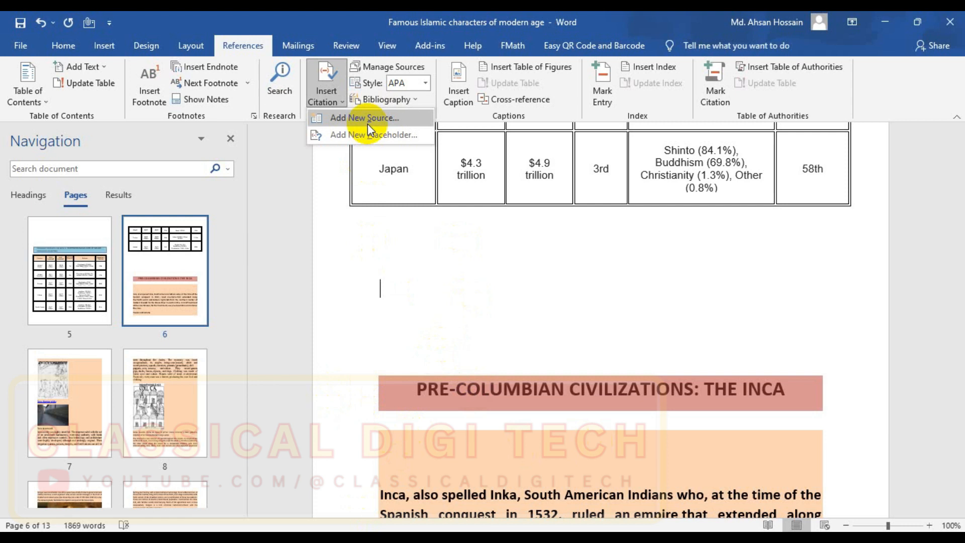
Step: Add a new Article in a Periodical source with the author's name and title 'Inca Civilization'
left_click(367, 124)
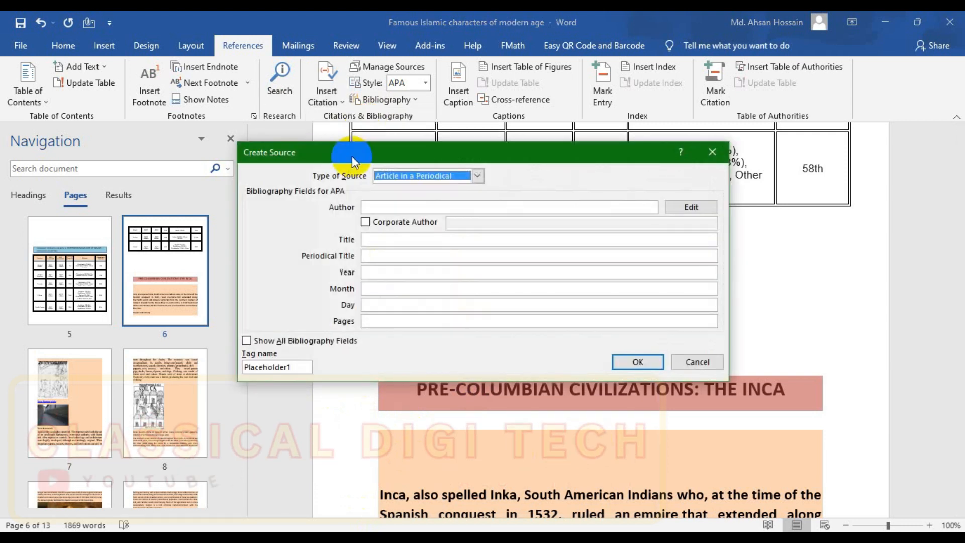
left_click(476, 177)
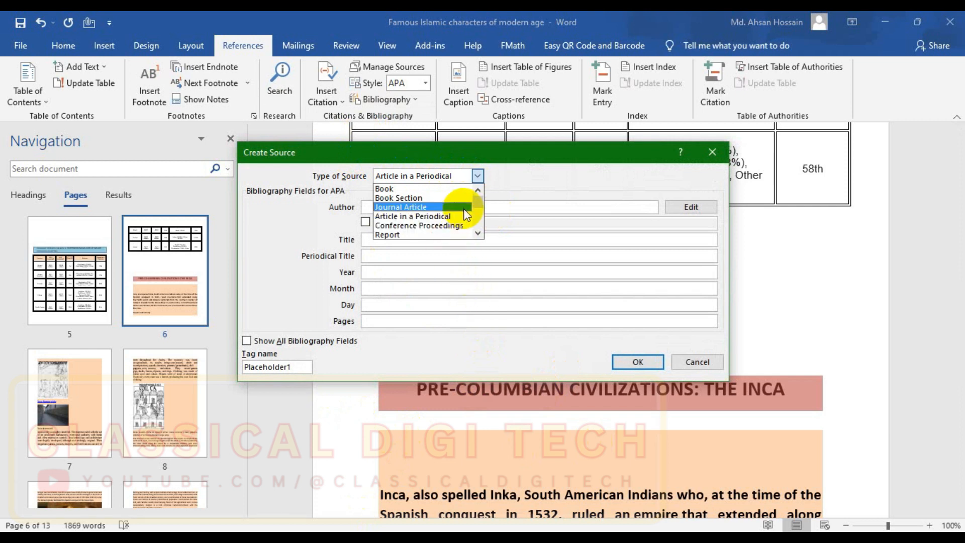
left_click(423, 217)
left_click(418, 205)
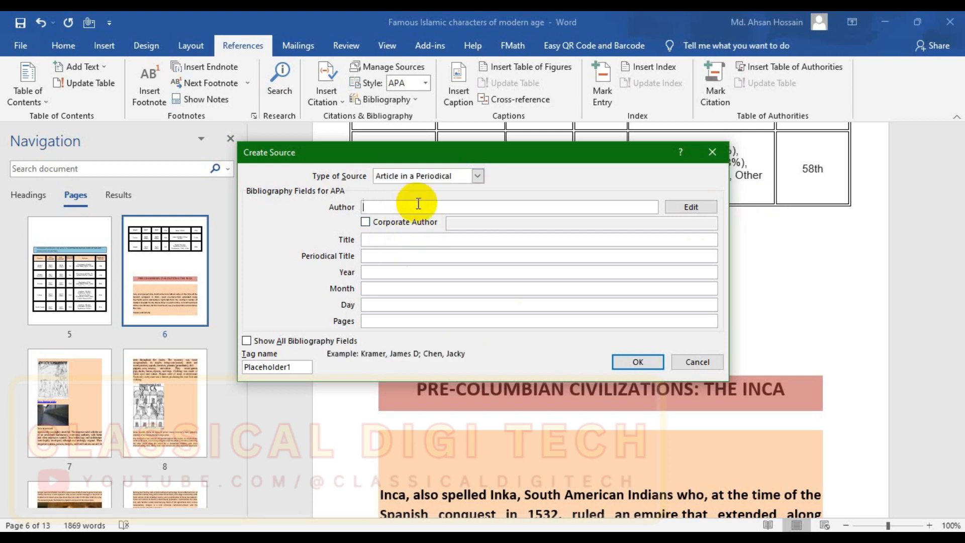
type("James Carter Blatze")
key("Tab")
key("Tab")
type("Inca Civilization")
key("Tab")
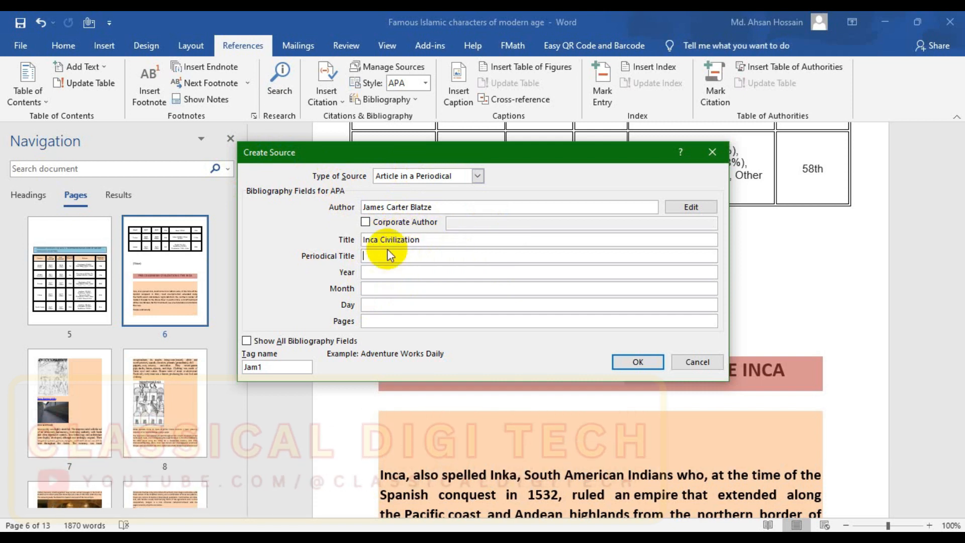
Step: Fill in the periodical, year 2019 and city 'California, Usa', then insert the citation
type("istorical/Geological")
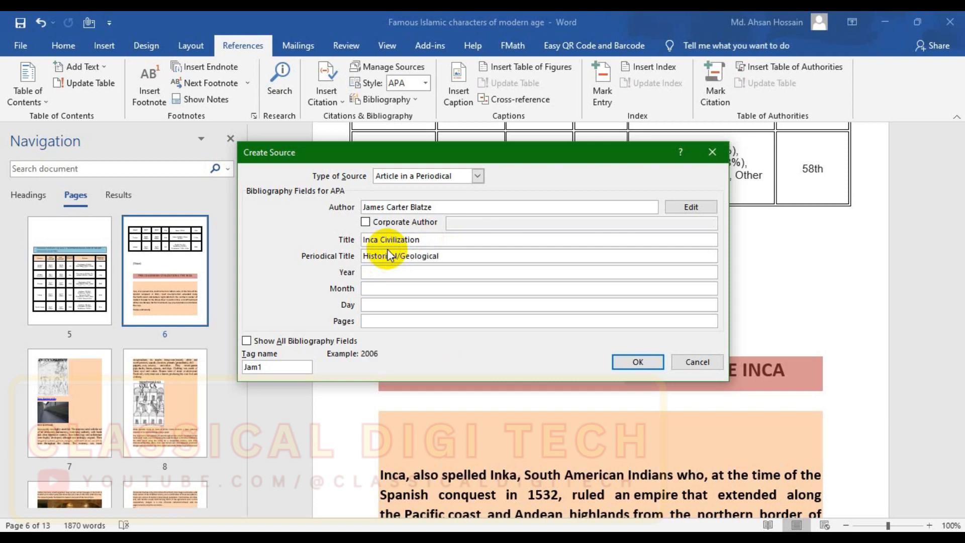
key("Tab")
type("201")
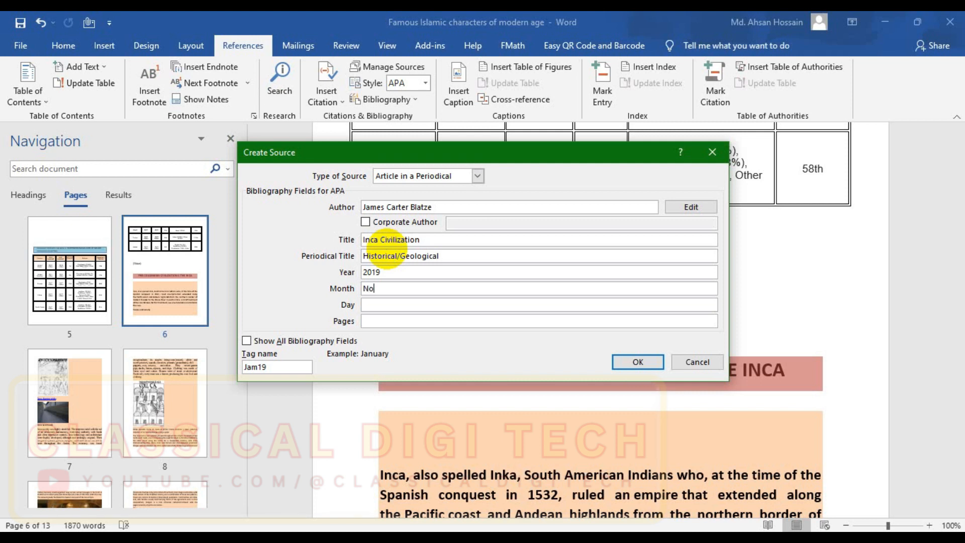
type("136")
key("alt+a")
left_click(417, 273)
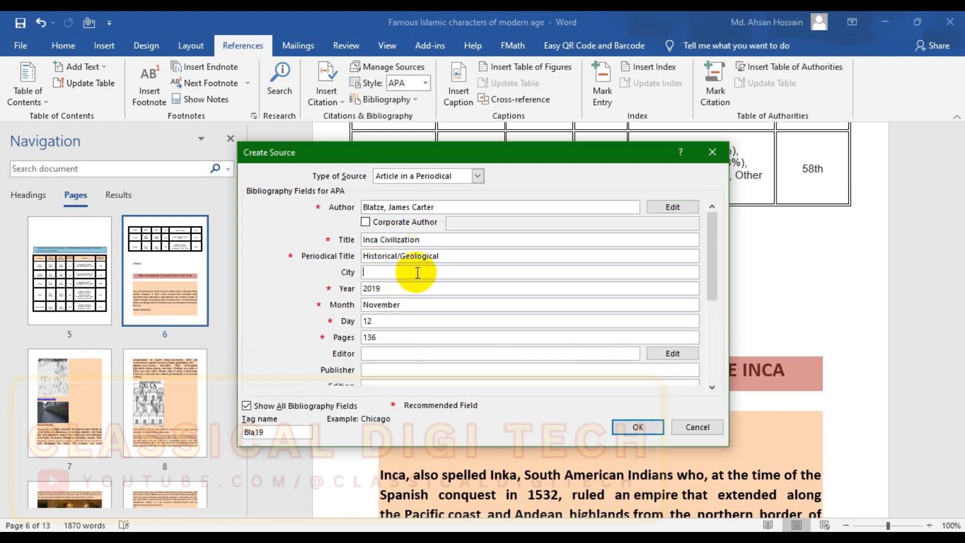
type("California, Usa")
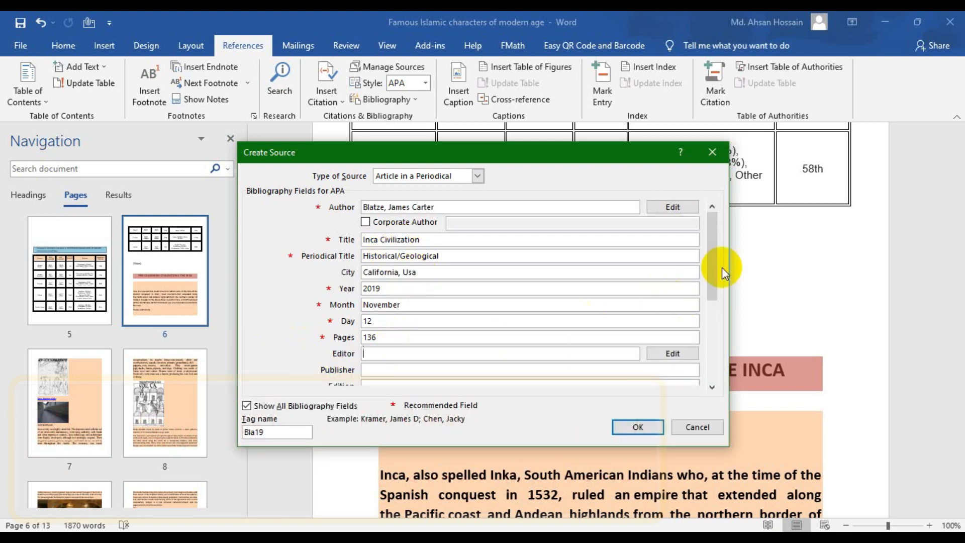
left_click_drag(714, 270, 712, 372)
left_click(397, 336)
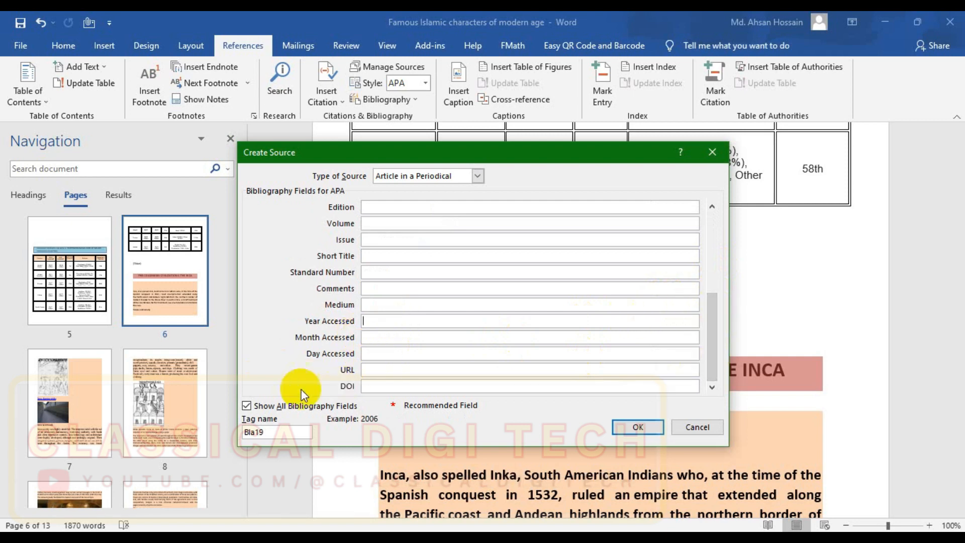
left_click(638, 427)
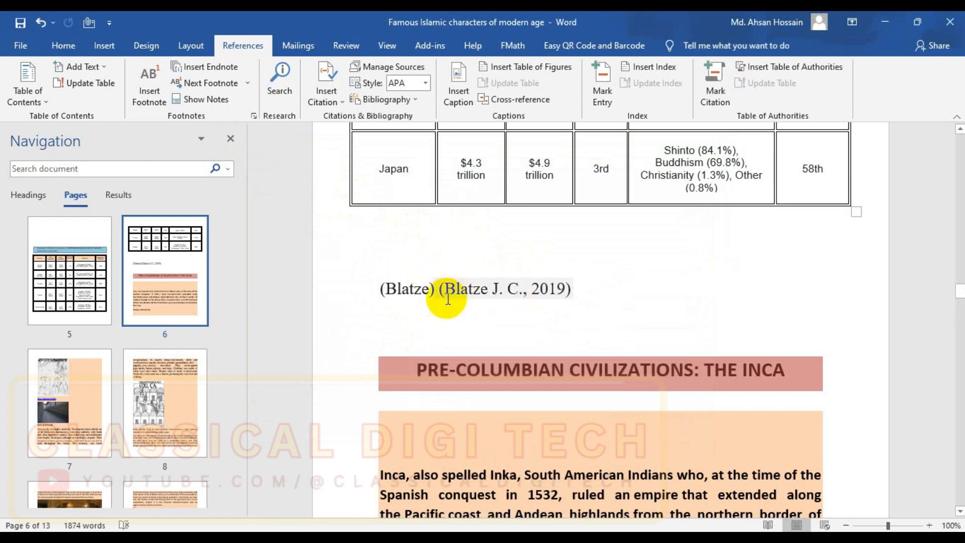
Step: Go to page 13 of the document through the Navigation pane
left_click(338, 104)
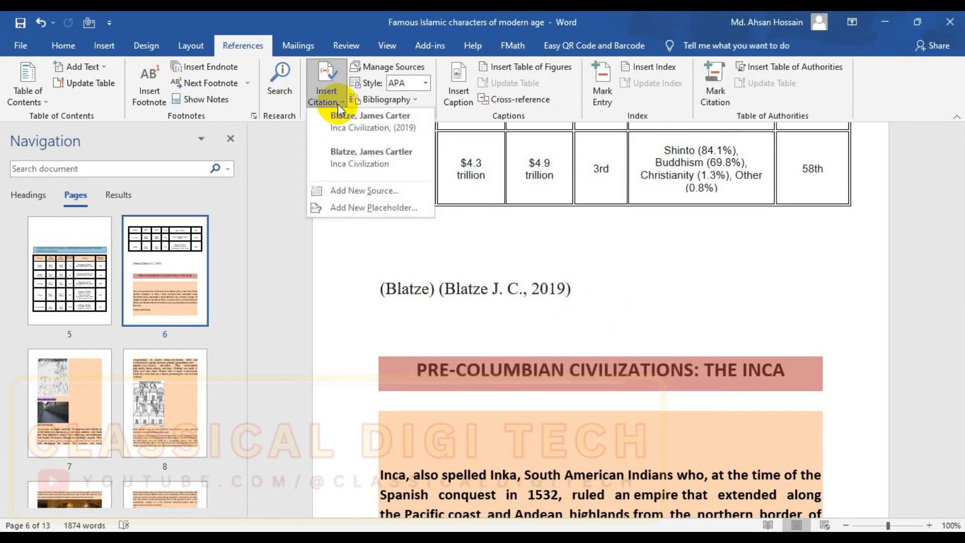
scroll(584, 301, "down", 15)
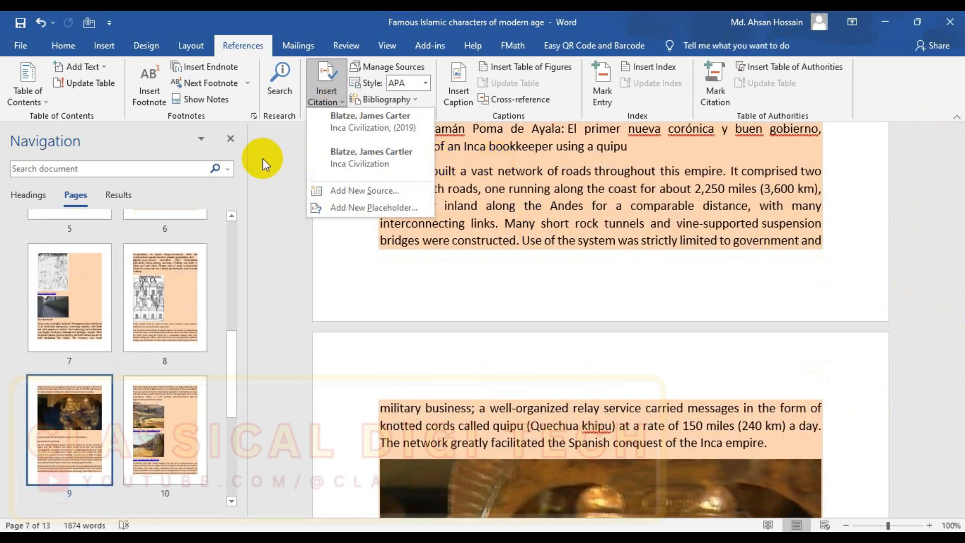
left_click(108, 384)
scroll(118, 382, "down", 5)
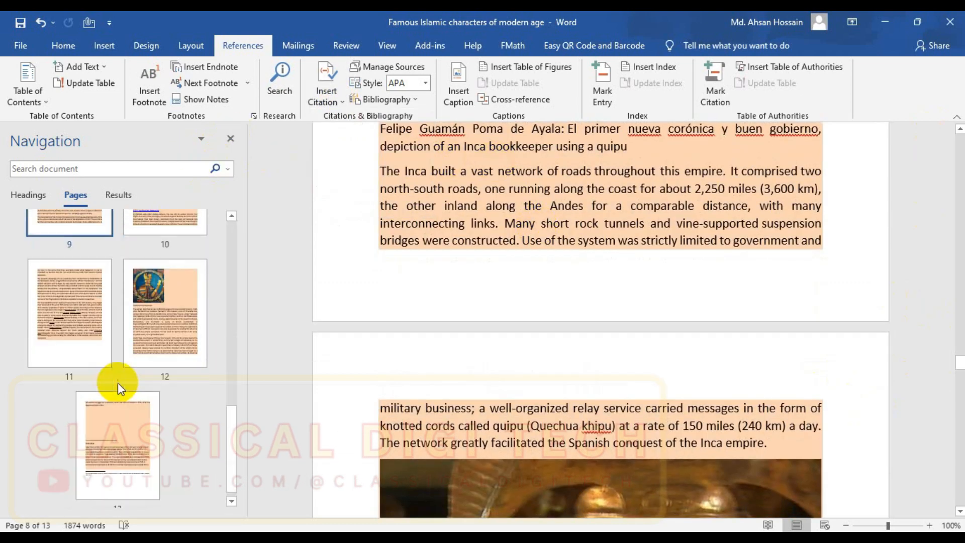
left_click(137, 401)
scroll(483, 345, "down", 6)
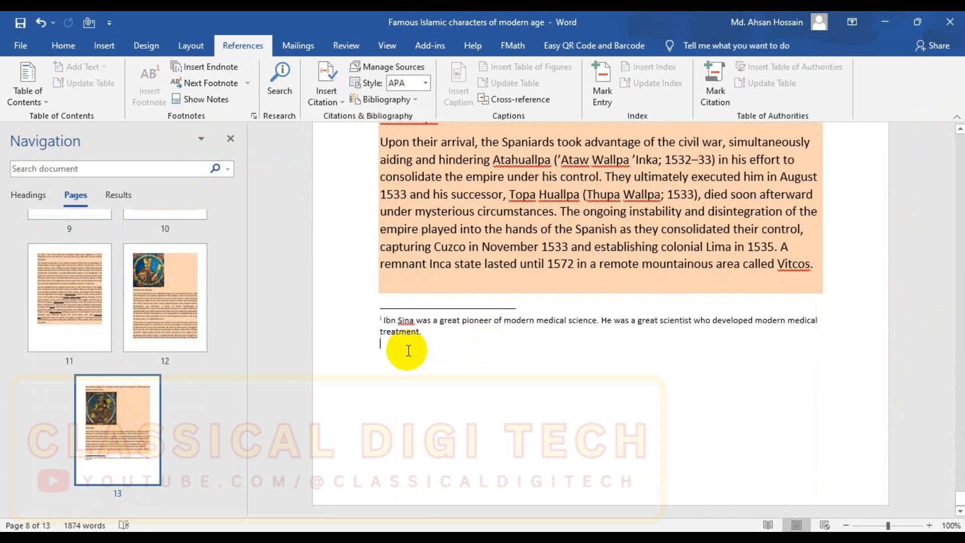
Step: Cite the 2019 Inca Civilization source below the final paragraph ending in Vitcos
double_click(386, 291)
key("Return")
key("Return")
key("Return")
key("Return")
key("Return")
key("Return")
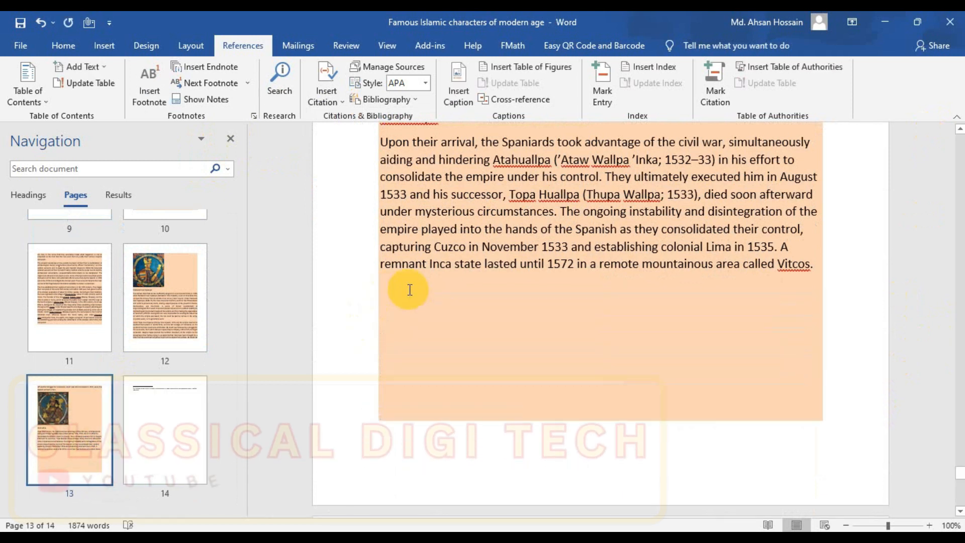
key("BackSpace")
key("BackSpace")
key("BackSpace")
type("(Blatze J. C., 2019)")
left_click(463, 350)
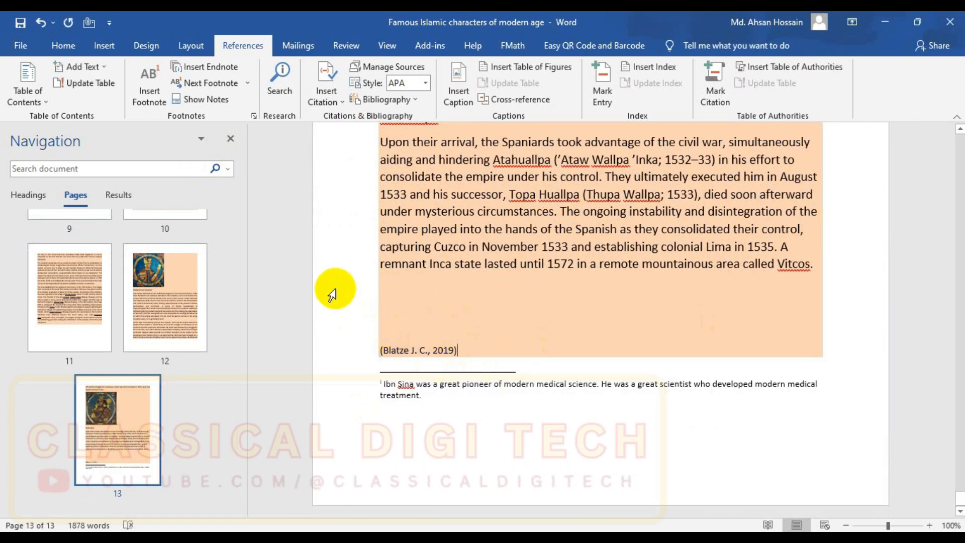
left_click(426, 83)
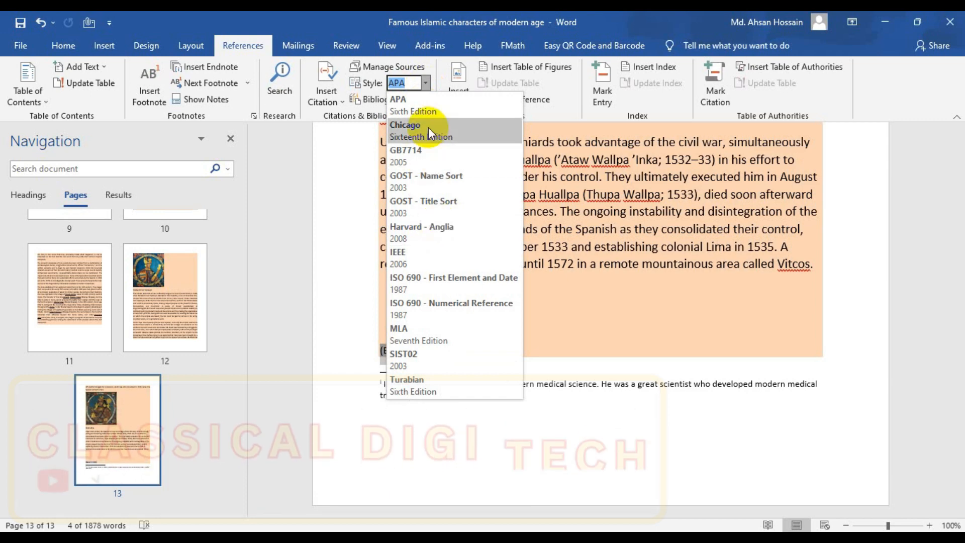
Step: Keep the APA style and review the three sources in the Source Manager
left_click(415, 110)
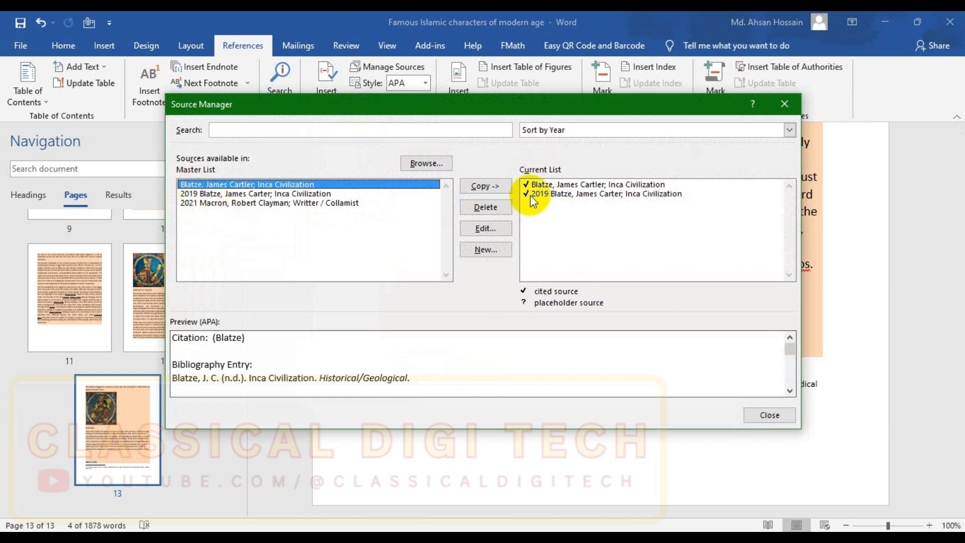
left_click(584, 216)
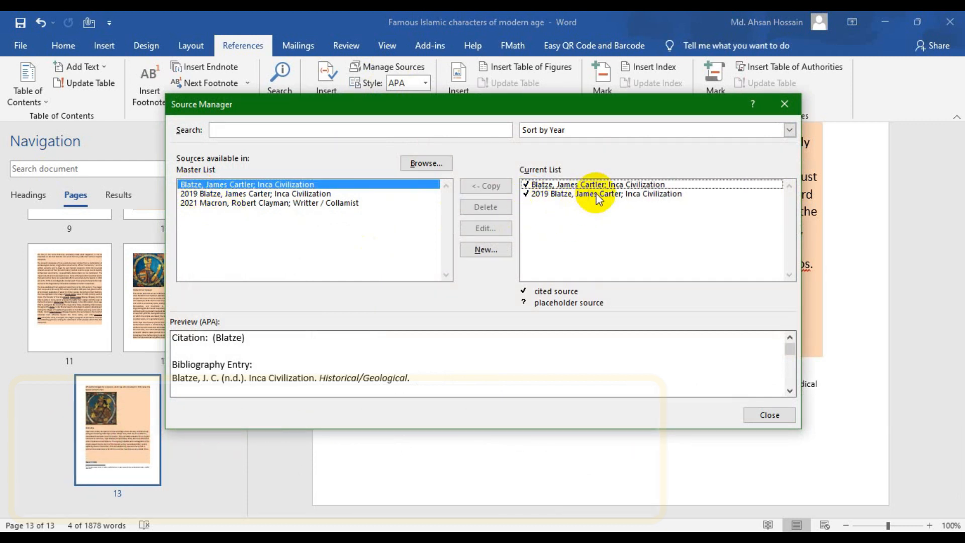
left_click(588, 194)
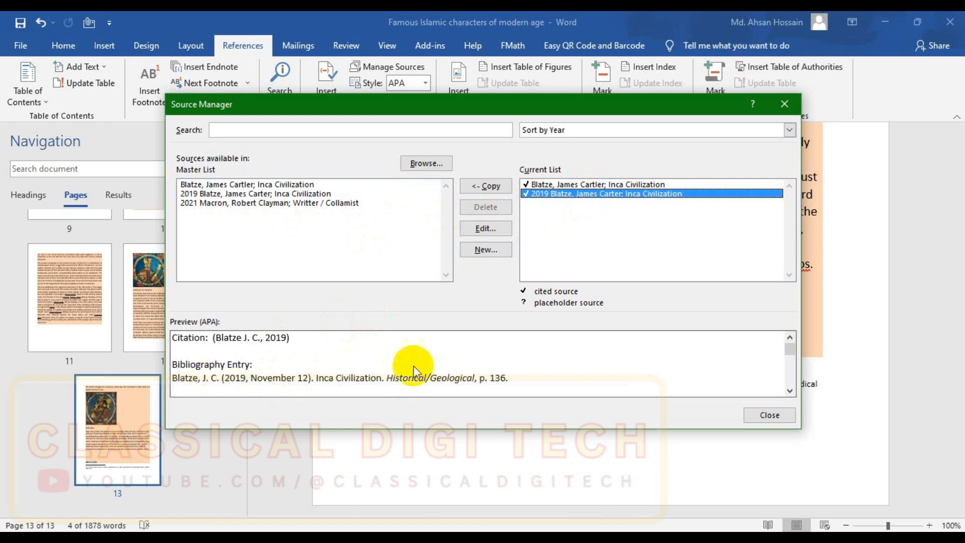
scroll(796, 369, "down", 2)
scroll(796, 369, "up", 2)
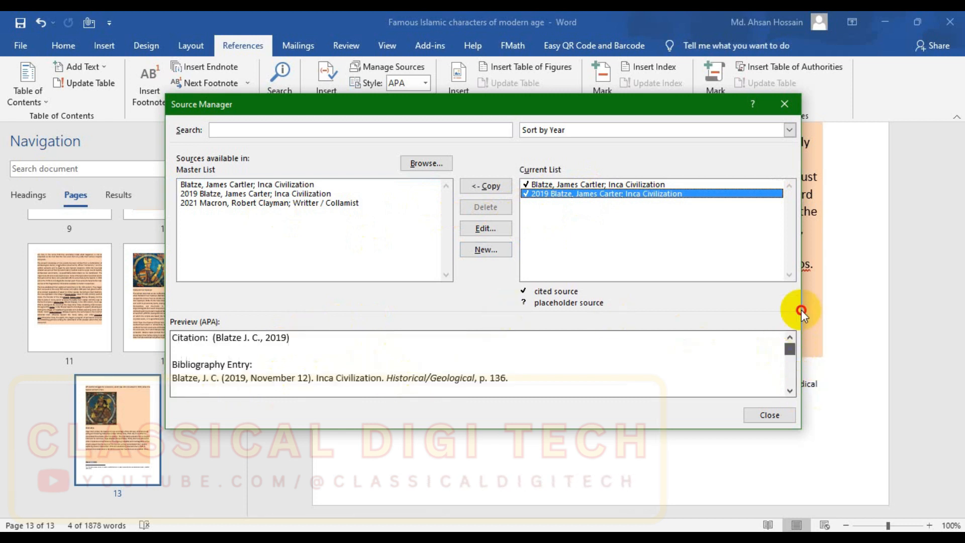
left_click(264, 202)
left_click(263, 185)
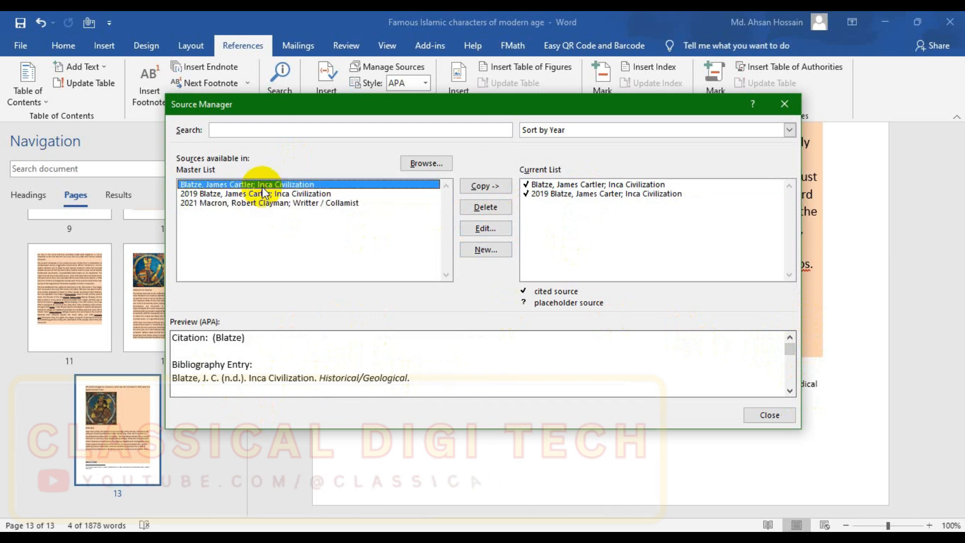
left_click(262, 193)
left_click(274, 202)
left_click(276, 193)
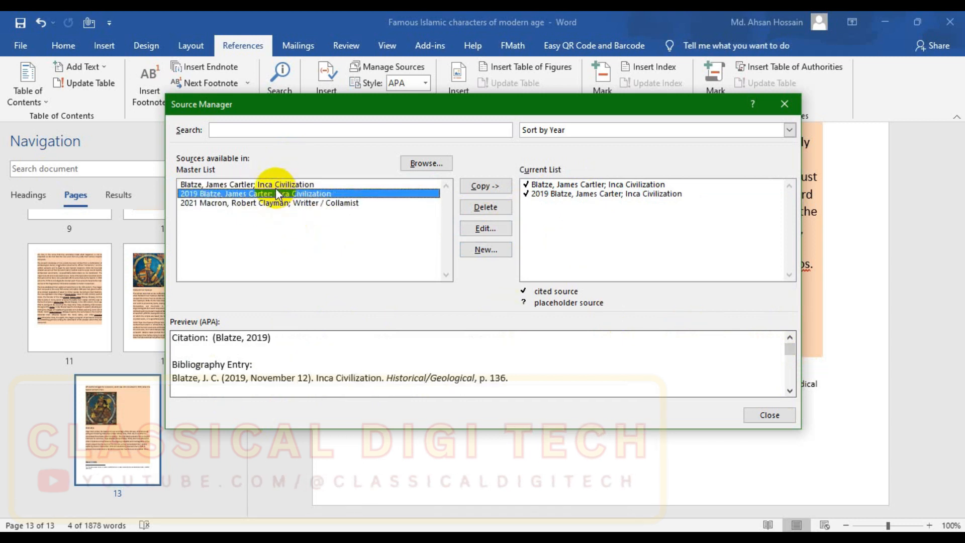
left_click(277, 185)
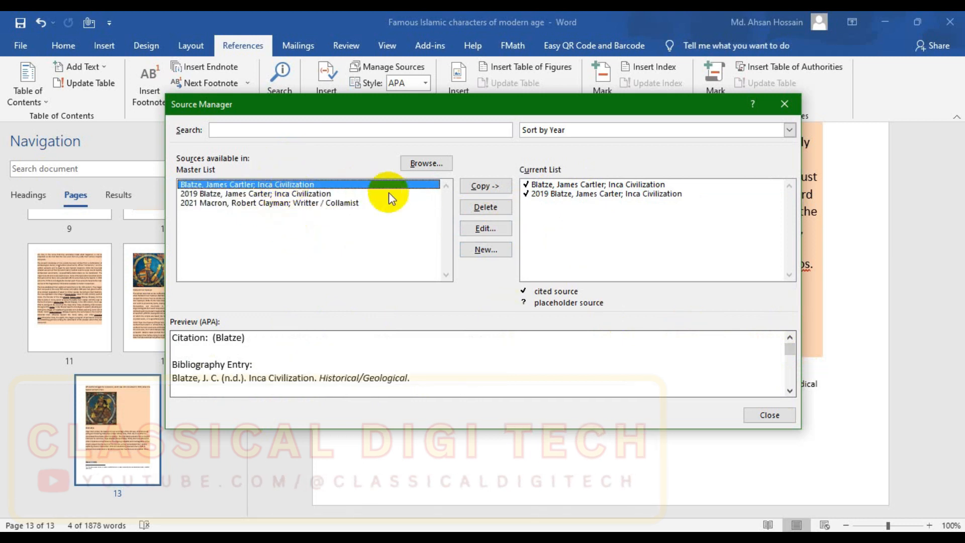
left_click(341, 204)
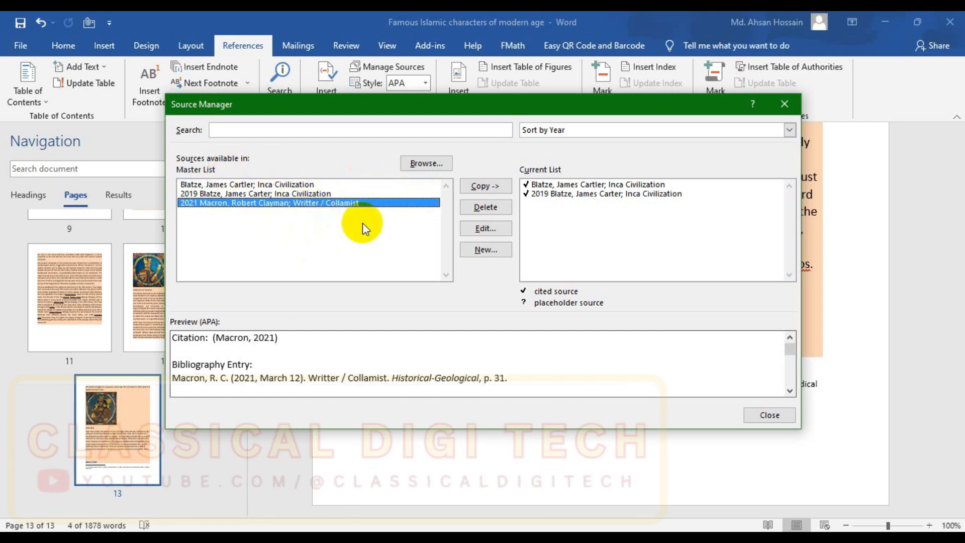
key("Up")
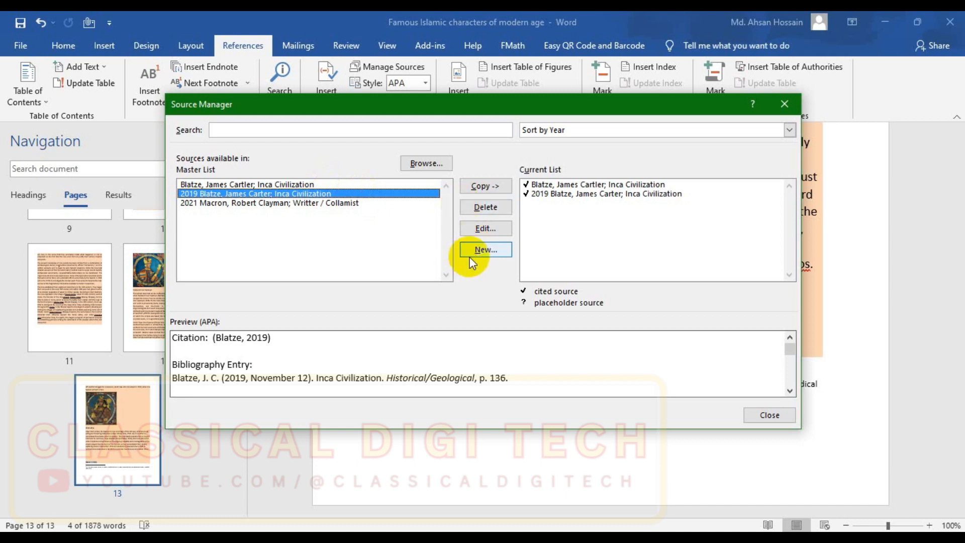
Step: Back out of editing and creating sources without changes, then close the Source Manager
left_click(483, 227)
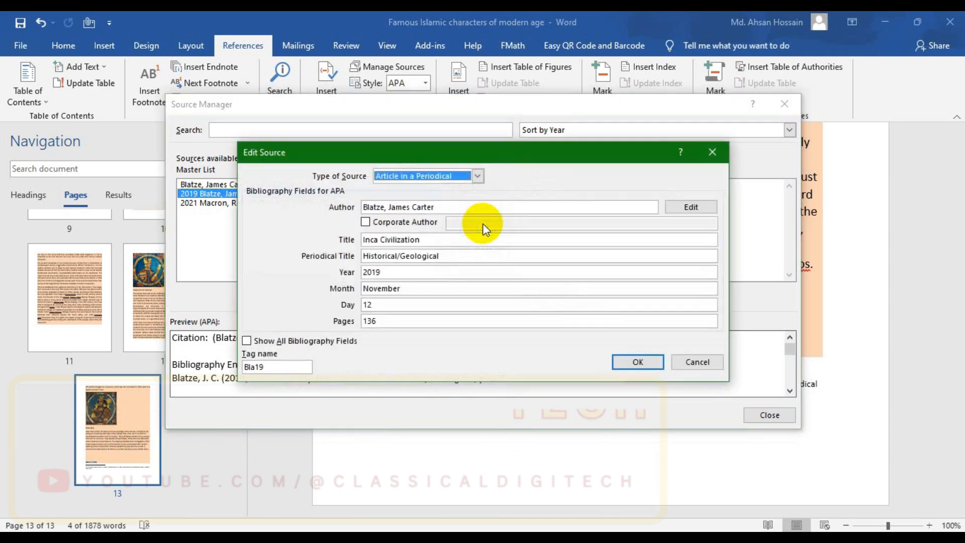
left_click(701, 151)
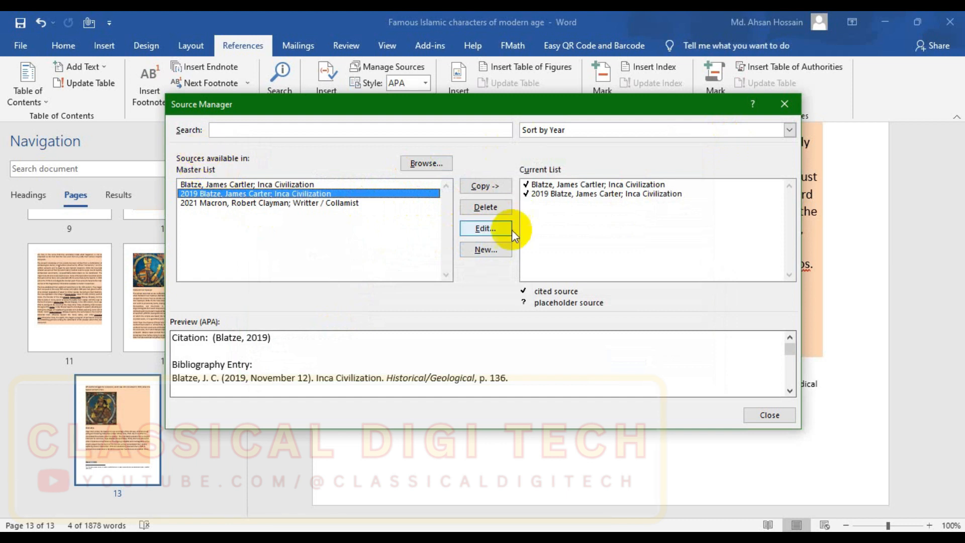
left_click(486, 249)
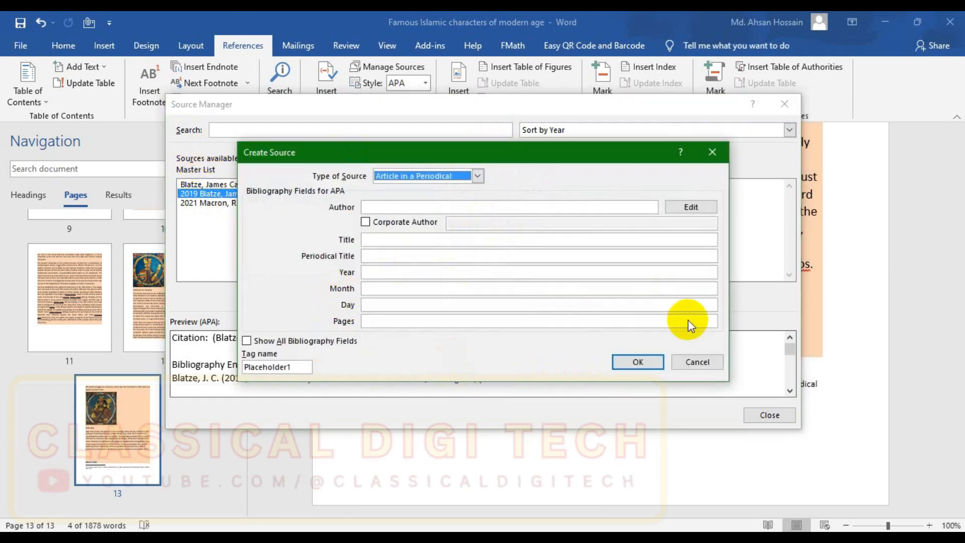
left_click(706, 361)
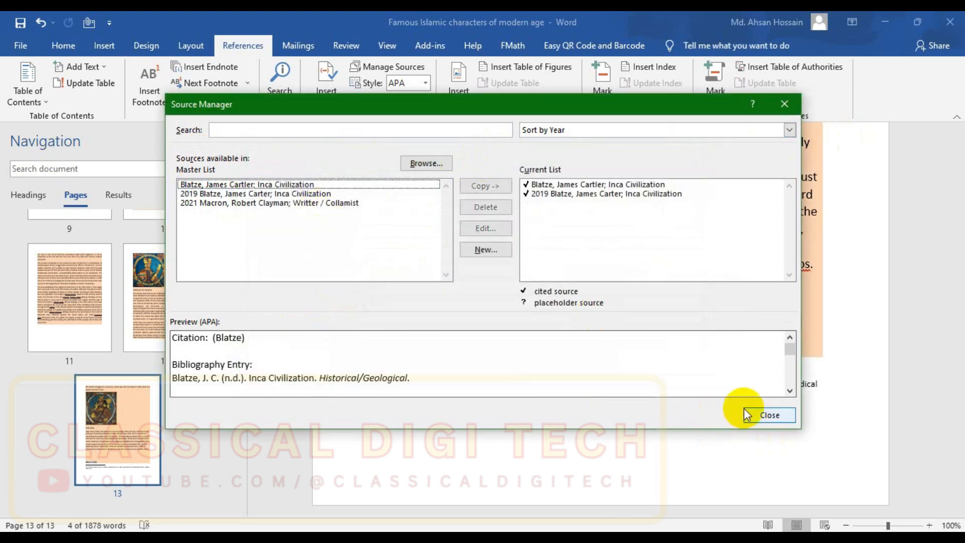
left_click(770, 416)
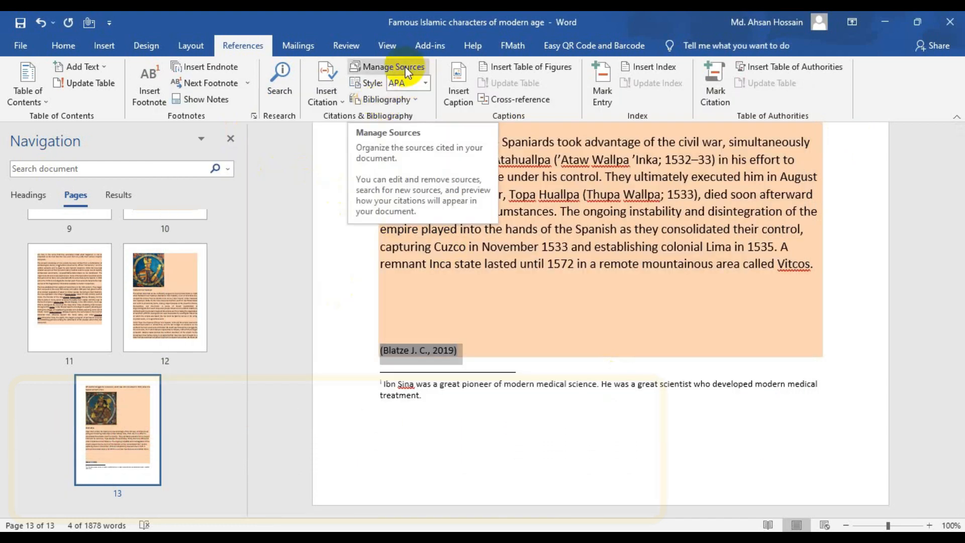
Step: Insert a built-in Bibliography list, then a References list below it, after the Atahualpa text
left_click(384, 99)
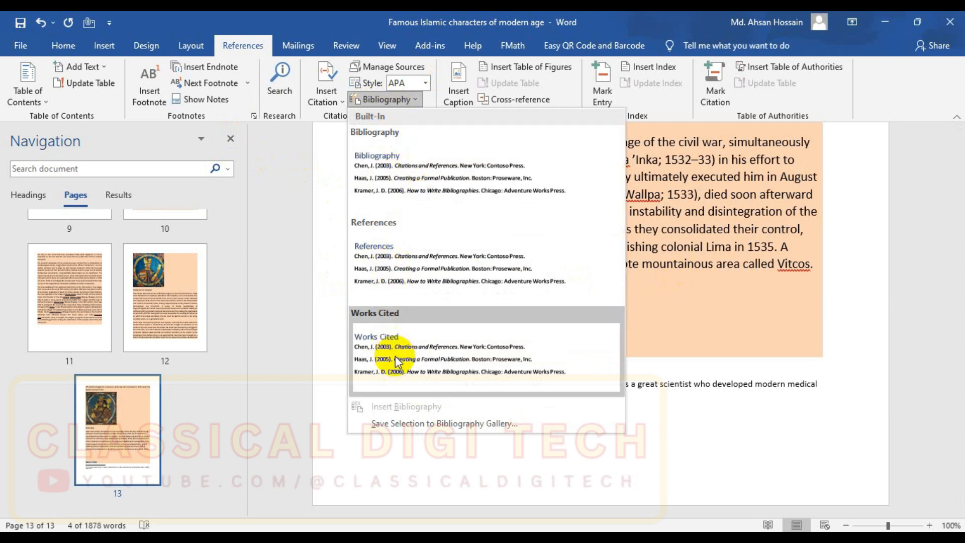
left_click(435, 332)
left_click(385, 99)
left_click(402, 194)
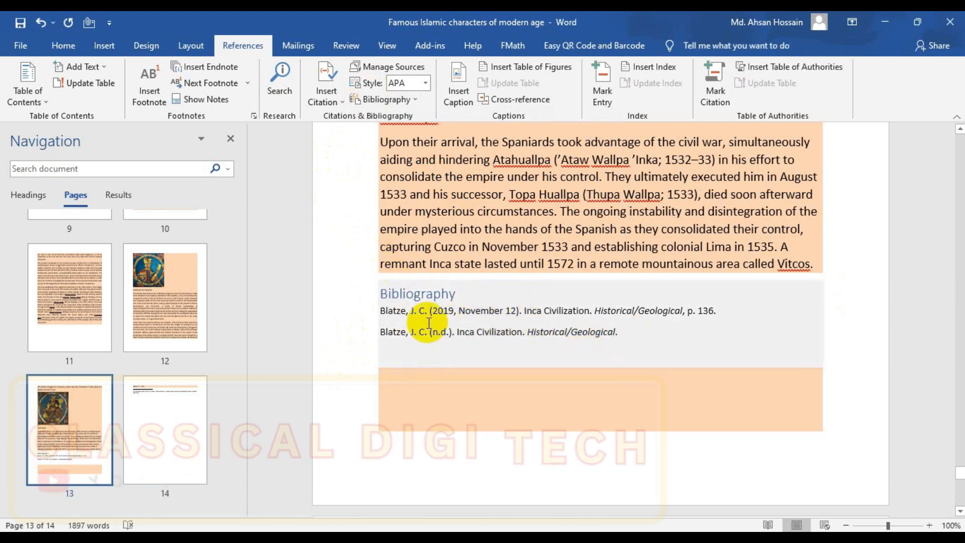
left_click(386, 99)
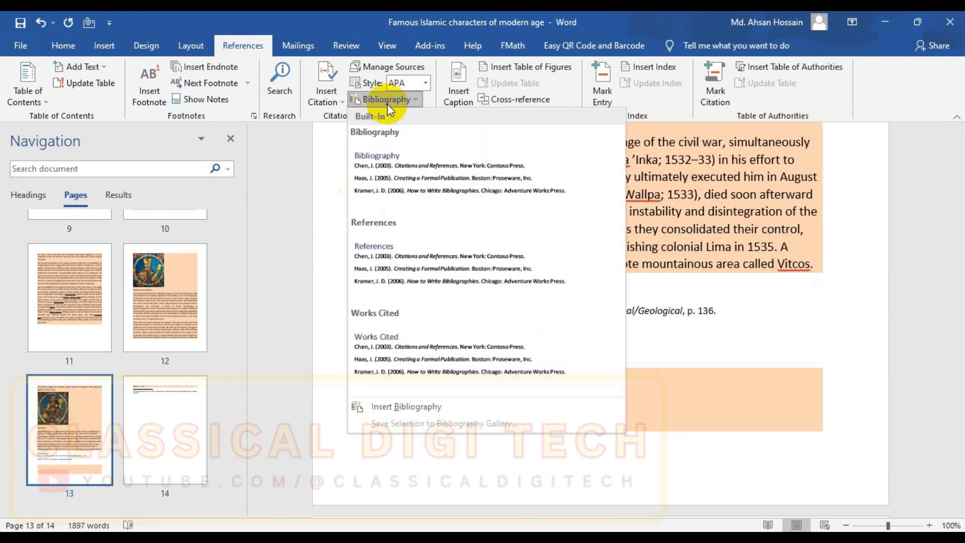
left_click(396, 269)
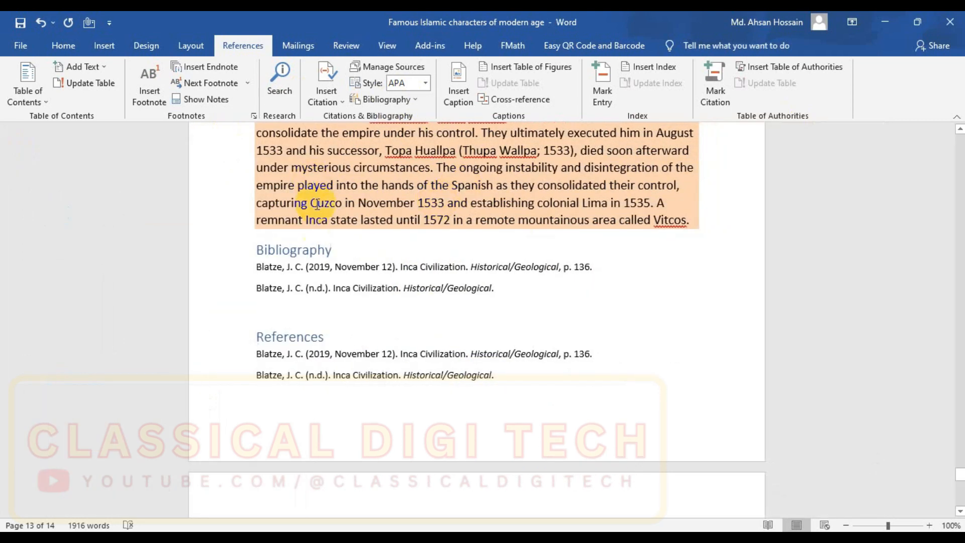
Step: Inspect the inserted References and Bibliography lists on page 13
left_click(448, 374)
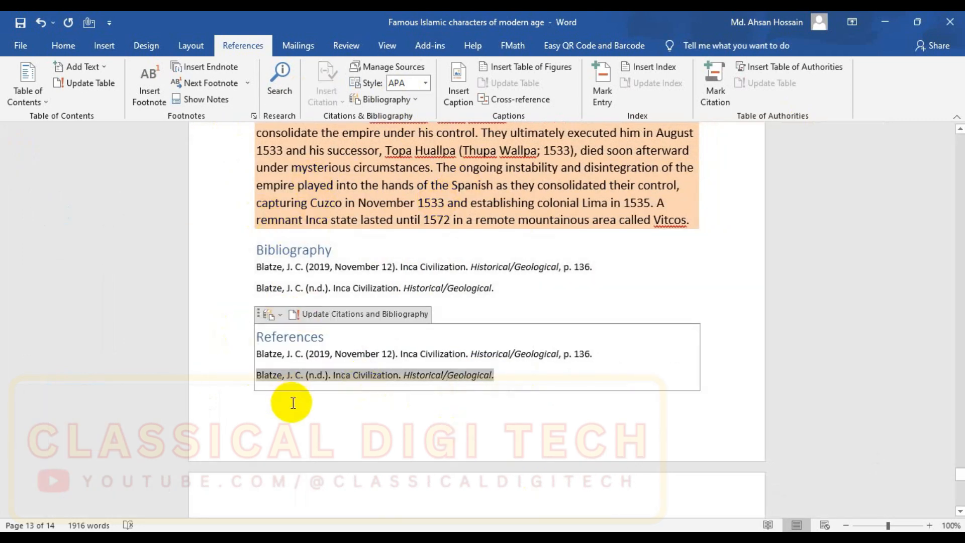
left_click(500, 281)
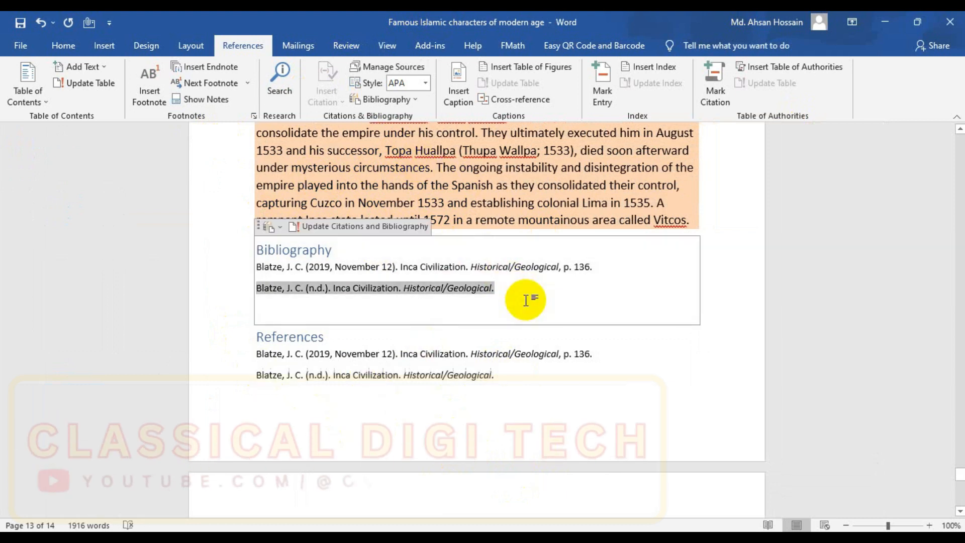
left_click(492, 392)
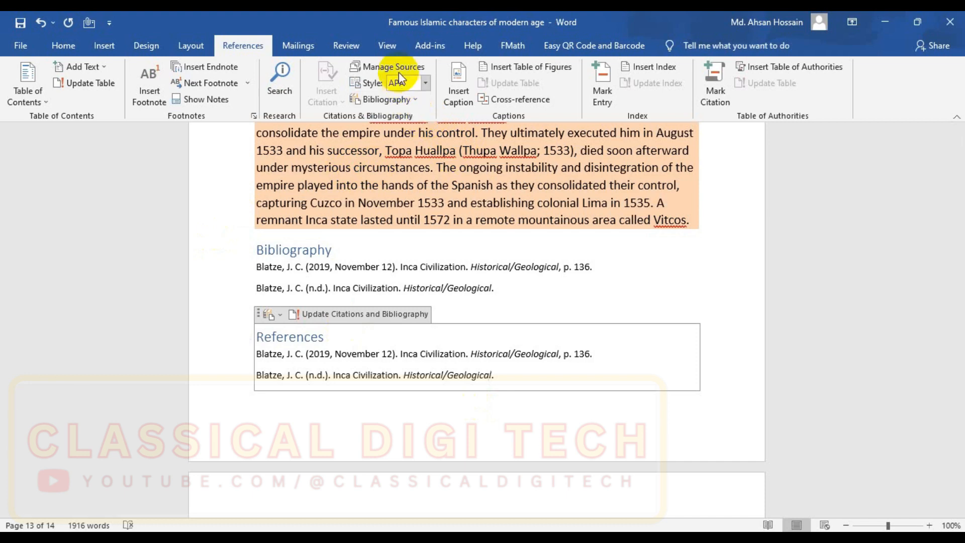
Step: Jump back to page 1 using the Navigation pane thumbnails
scroll(371, 373, "up", 10)
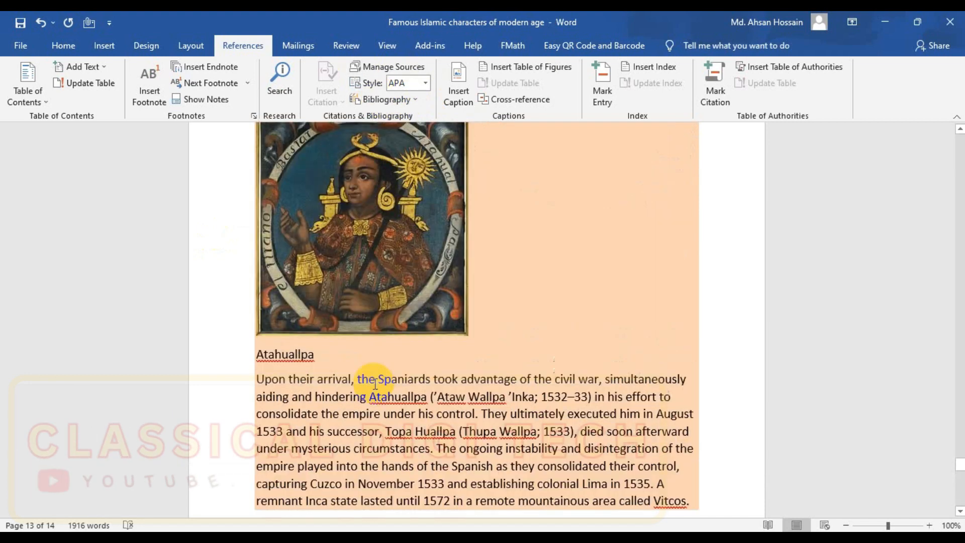
key("ctrl+f")
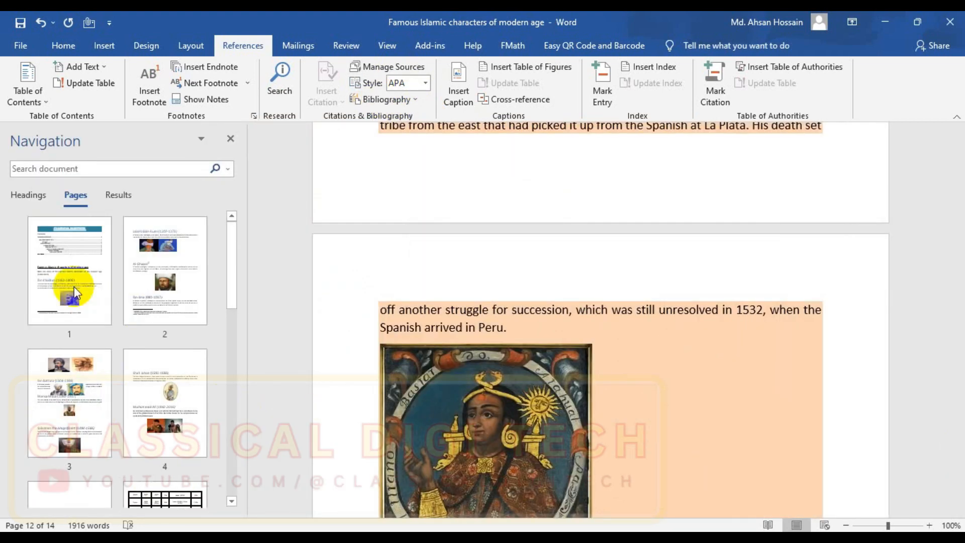
left_click(74, 293)
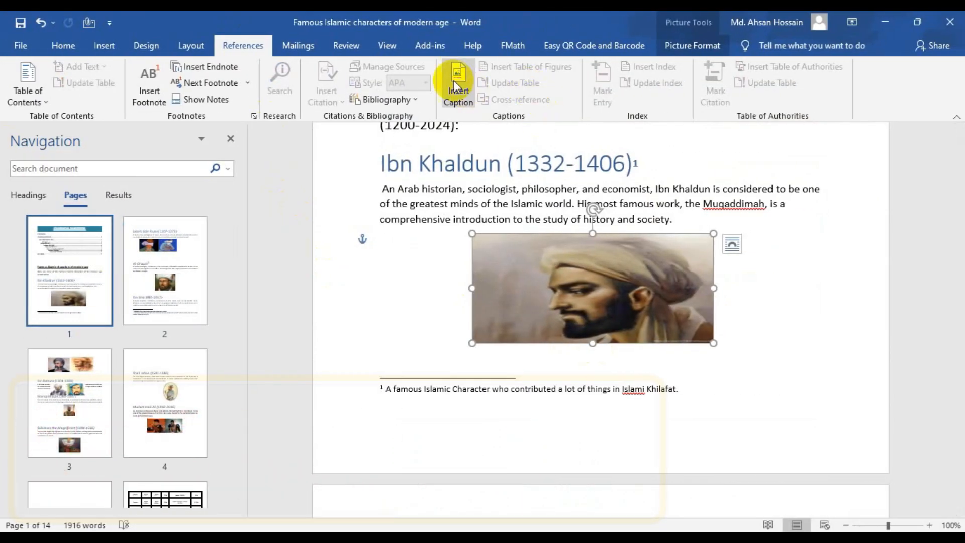
Step: Start a caption for the Ibn Khaldun picture, trying the Table and Equation labels
left_click(458, 83)
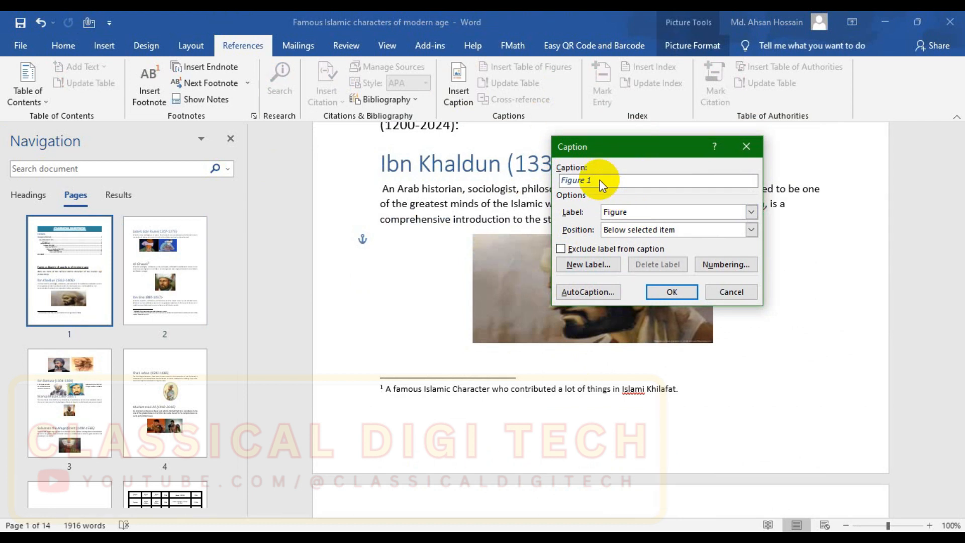
left_click(668, 160)
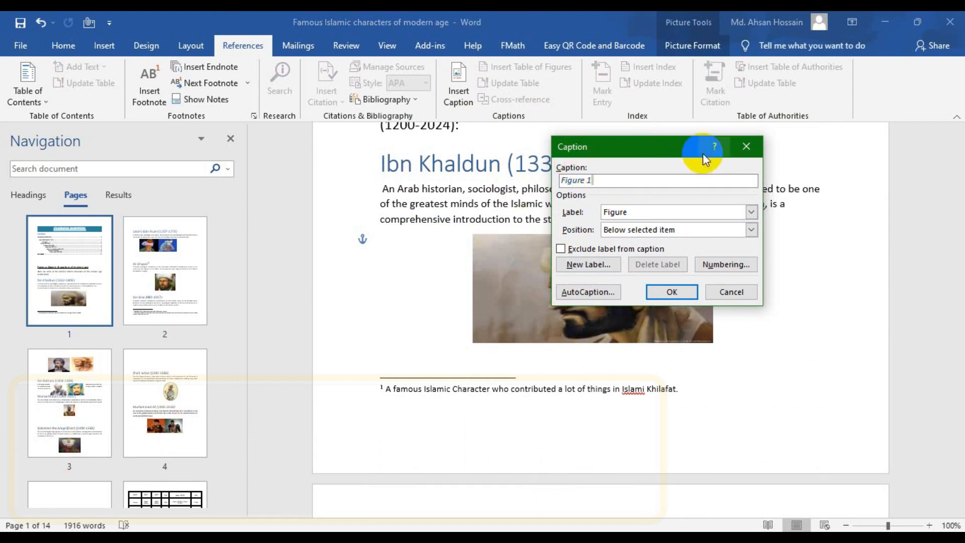
left_click(722, 213)
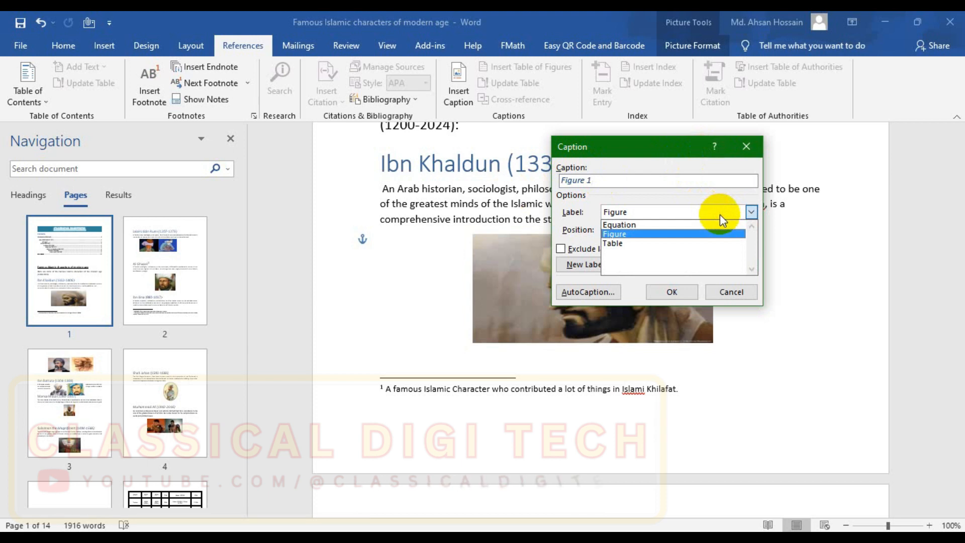
left_click(638, 243)
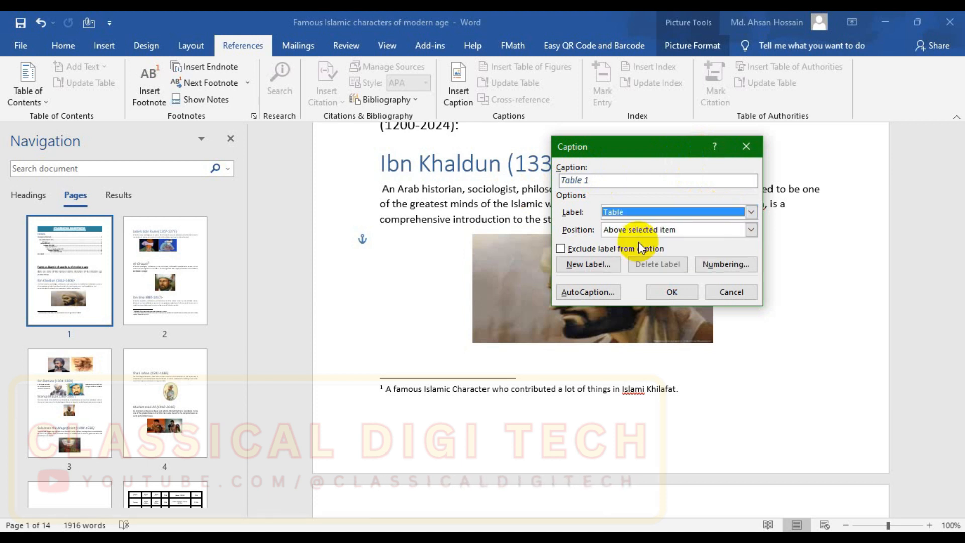
left_click(685, 211)
left_click(641, 224)
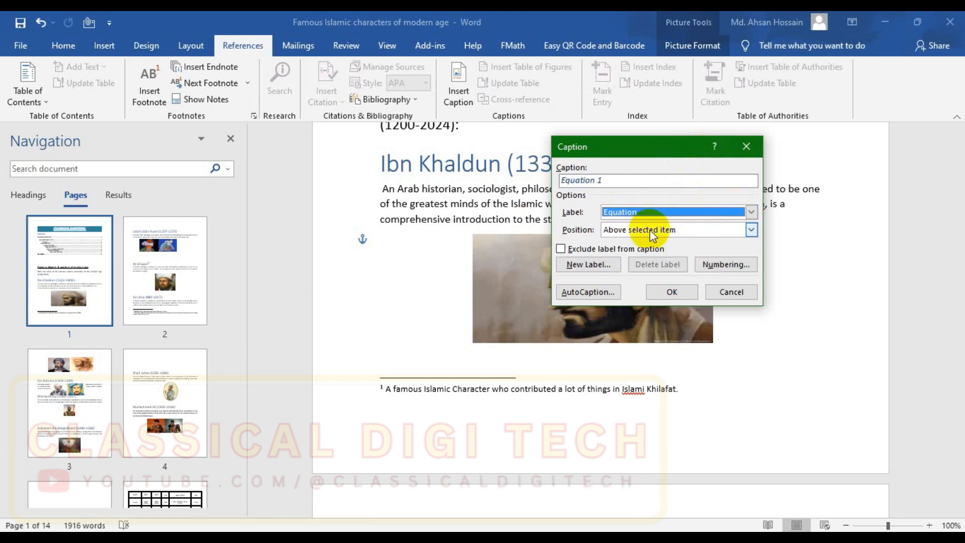
left_click(751, 229)
left_click(749, 231)
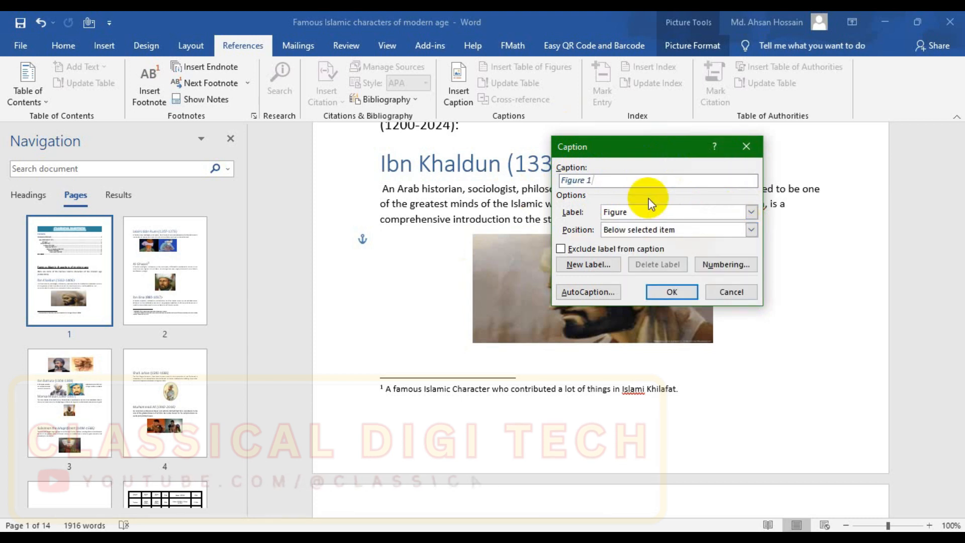
Step: Make the caption '1 Image' with the label excluded, placed below, and begin a new label
type("Image")
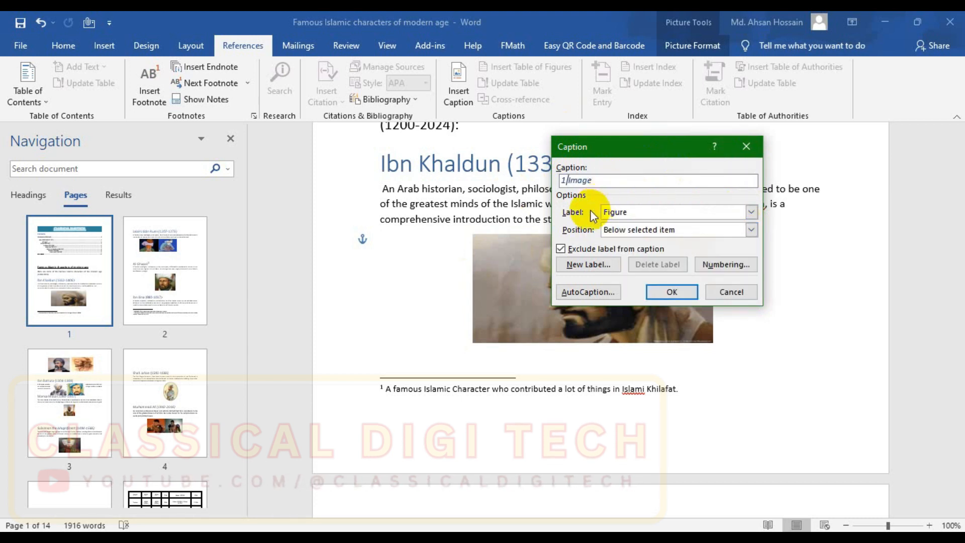
left_click(561, 248)
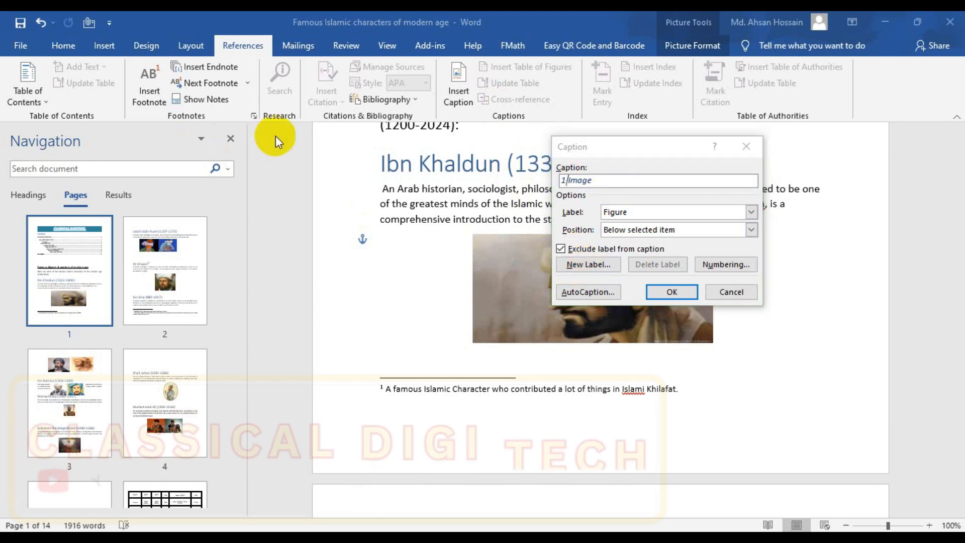
left_click(597, 166)
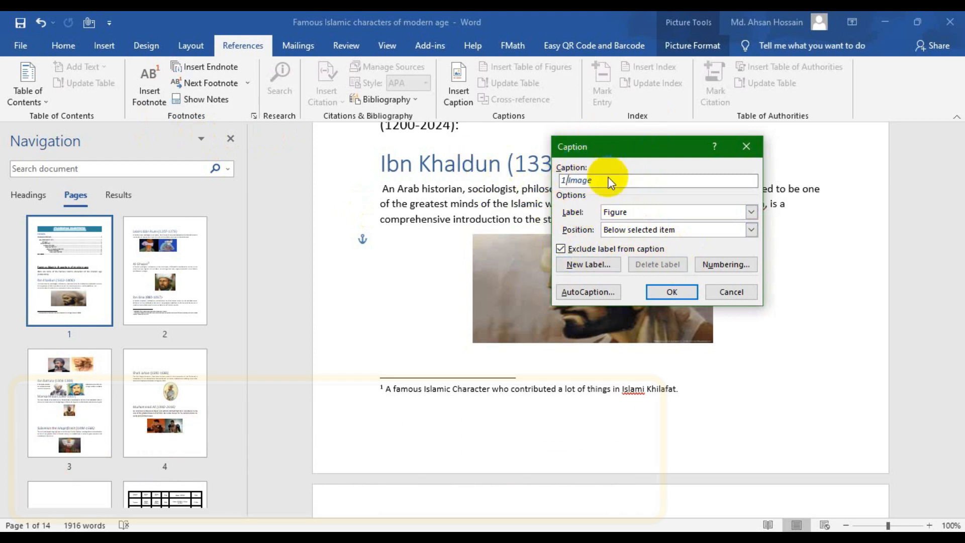
left_click(751, 229)
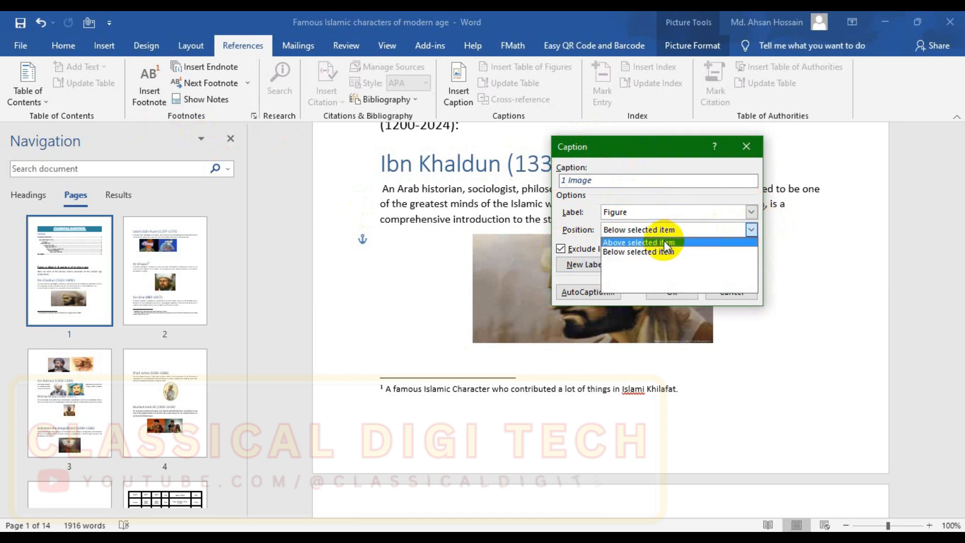
left_click(665, 251)
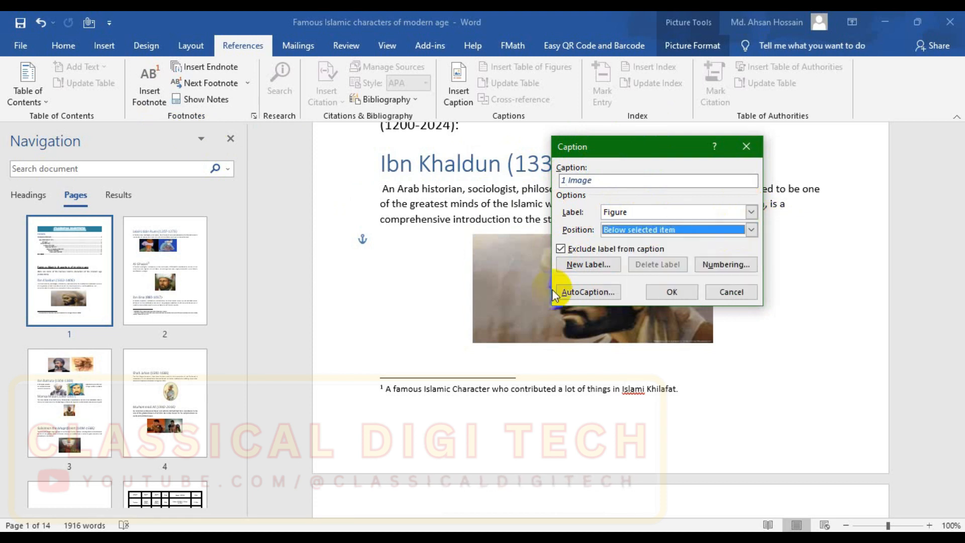
left_click(706, 230)
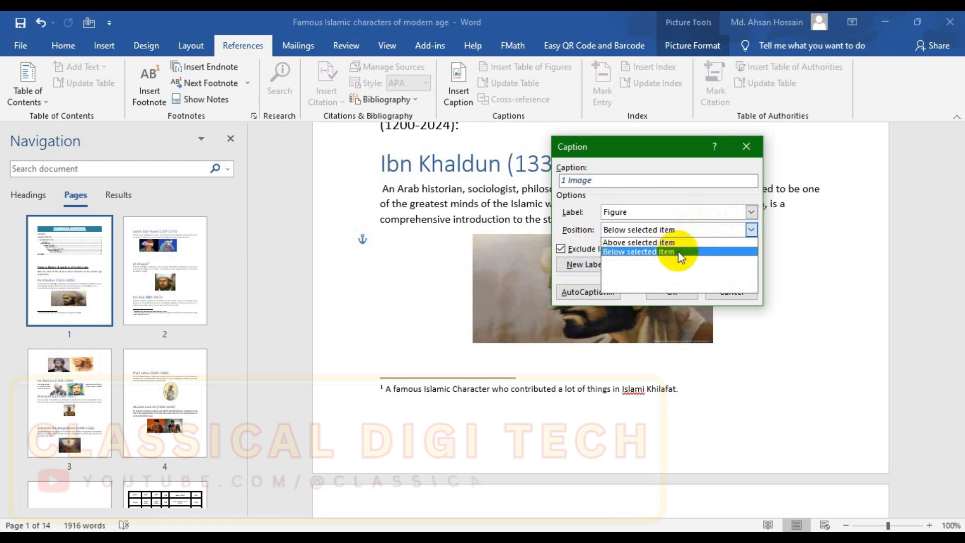
left_click(653, 253)
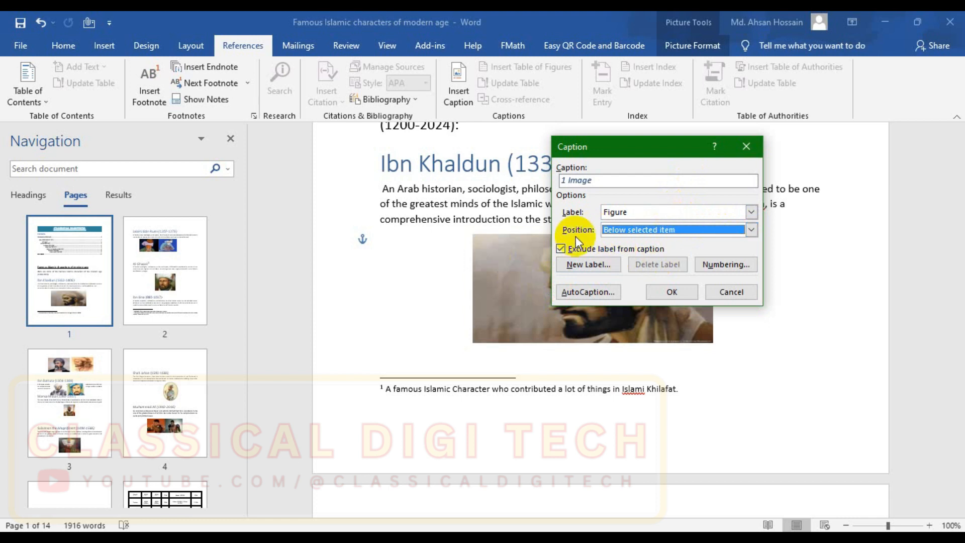
left_click(578, 264)
Step: Create the new 'Image' caption label, then browse the AutoCaption object list
type("Image")
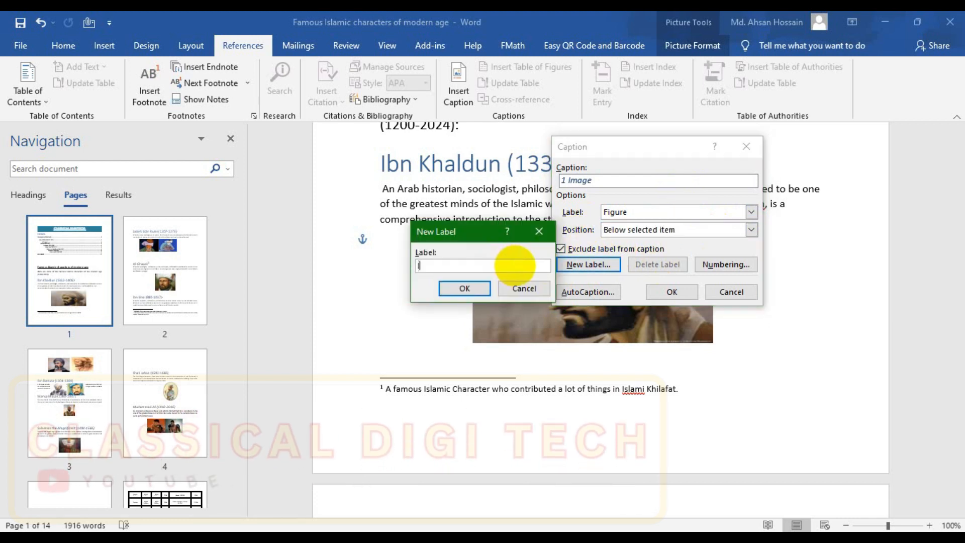
key("Return")
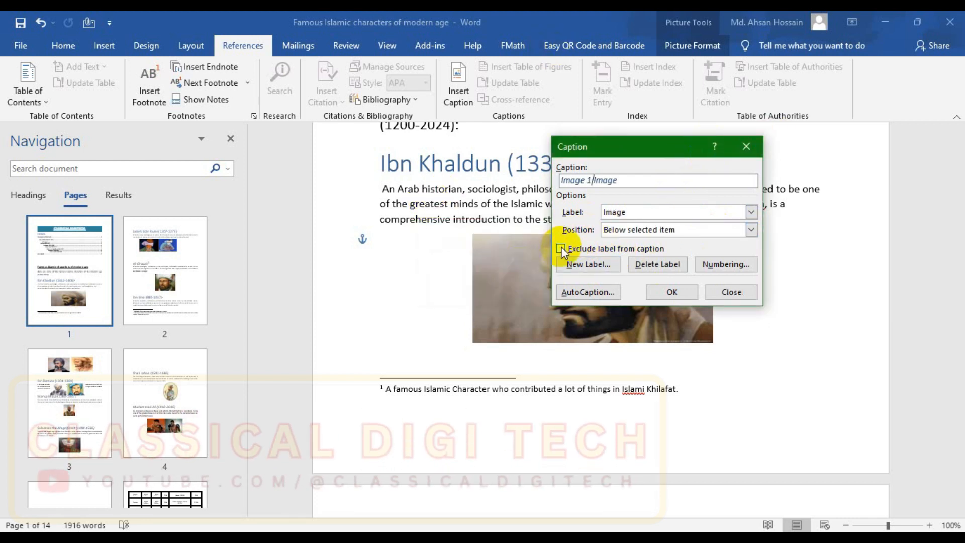
left_click(591, 295)
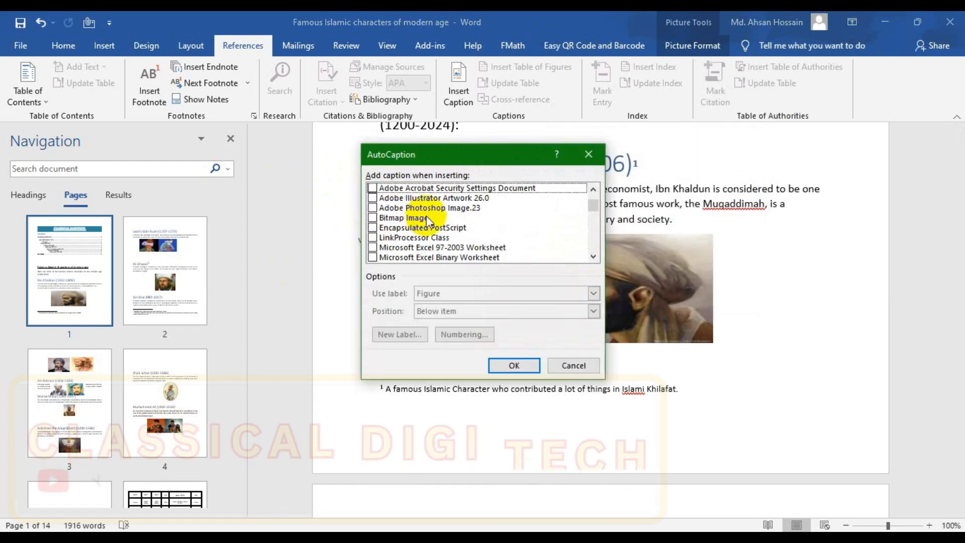
scroll(426, 221, "up", 1)
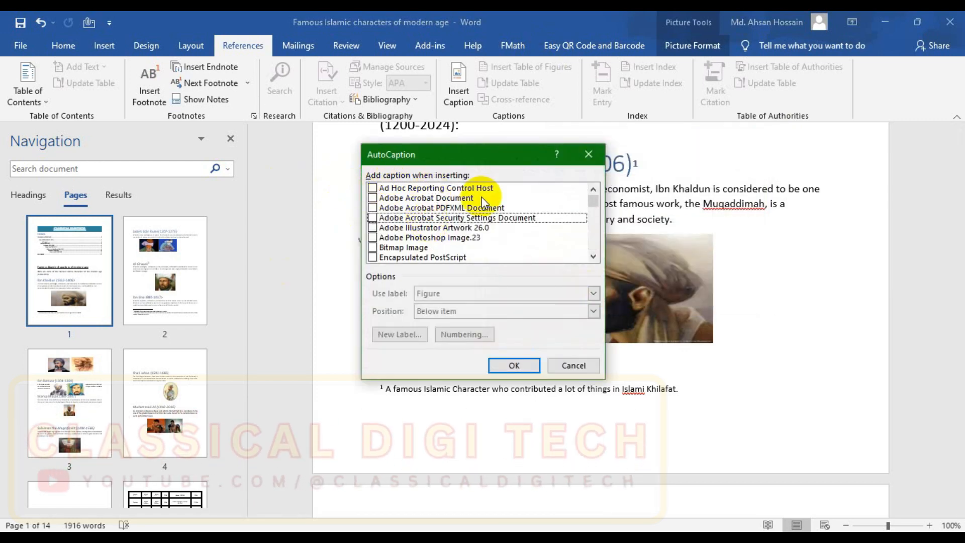
scroll(411, 239, "down", 2)
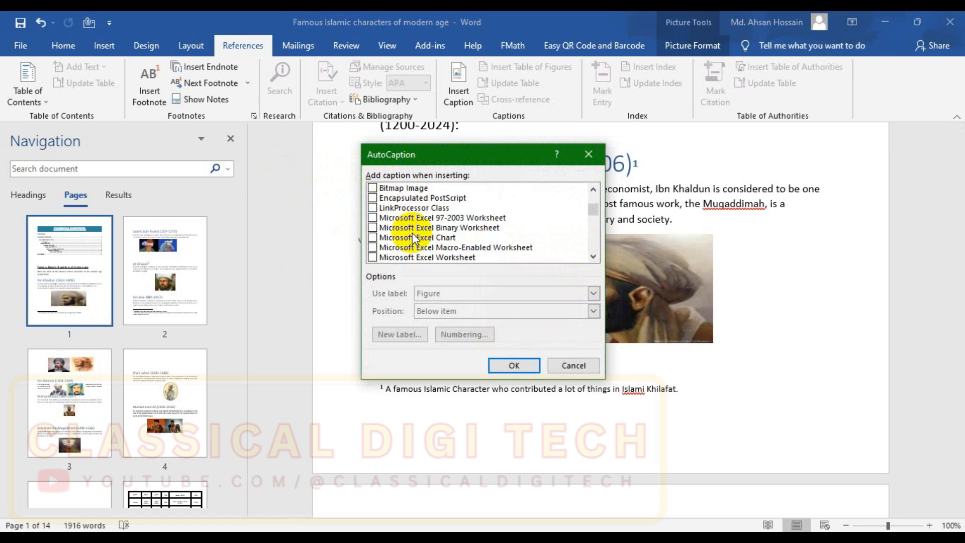
scroll(413, 239, "down", 5)
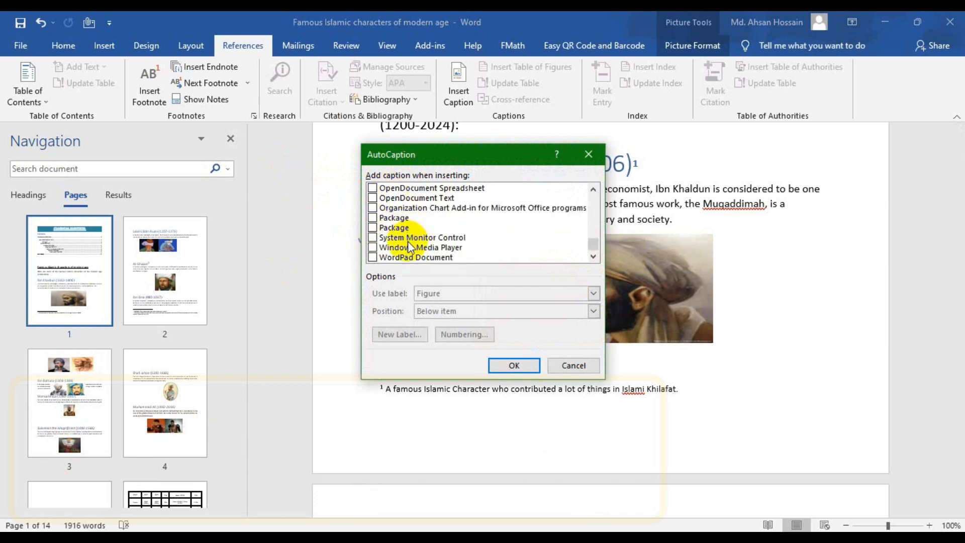
scroll(416, 228, "up", 8)
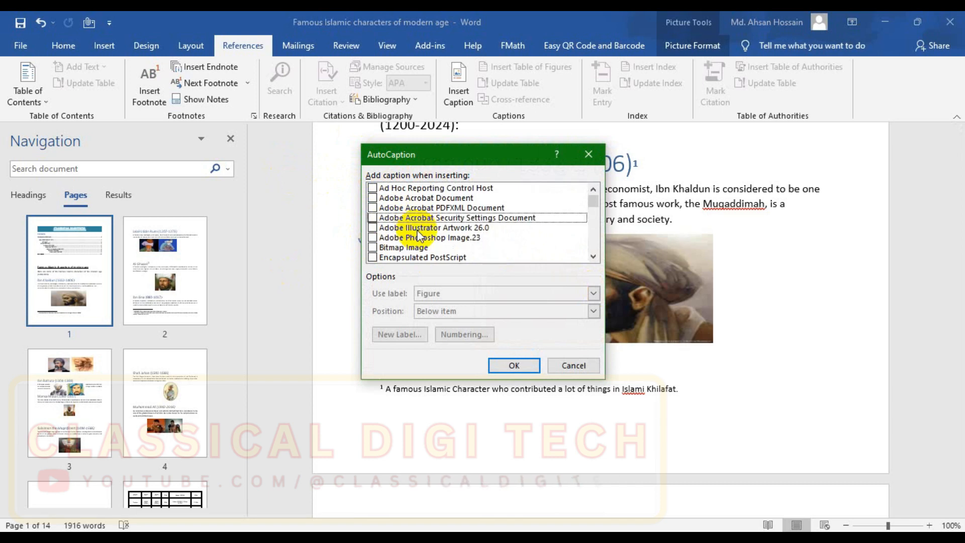
scroll(390, 231, "down", 8)
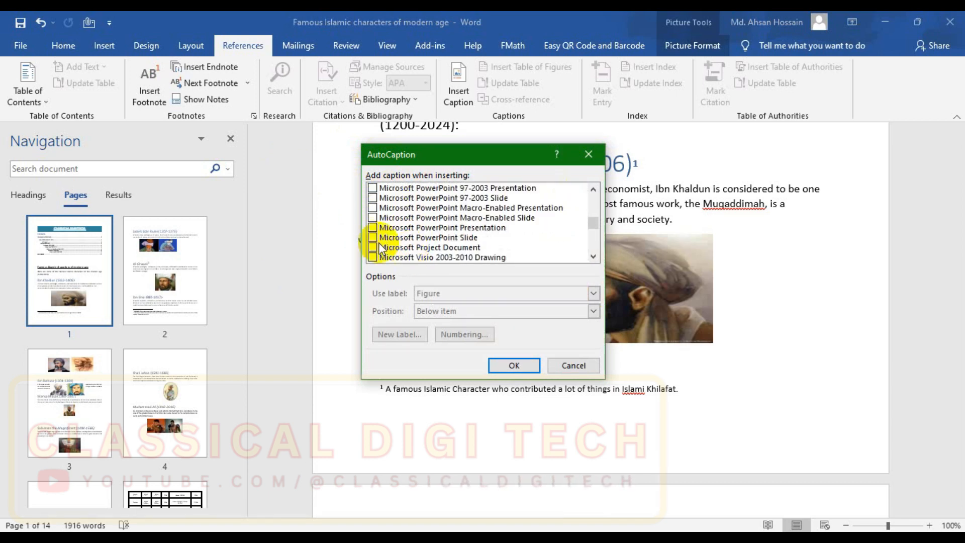
Step: Caption the Ibn Khaldun picture 'IBN KHALDUN (A Oil Painting portraited by a famous artist…)'
left_click(574, 365)
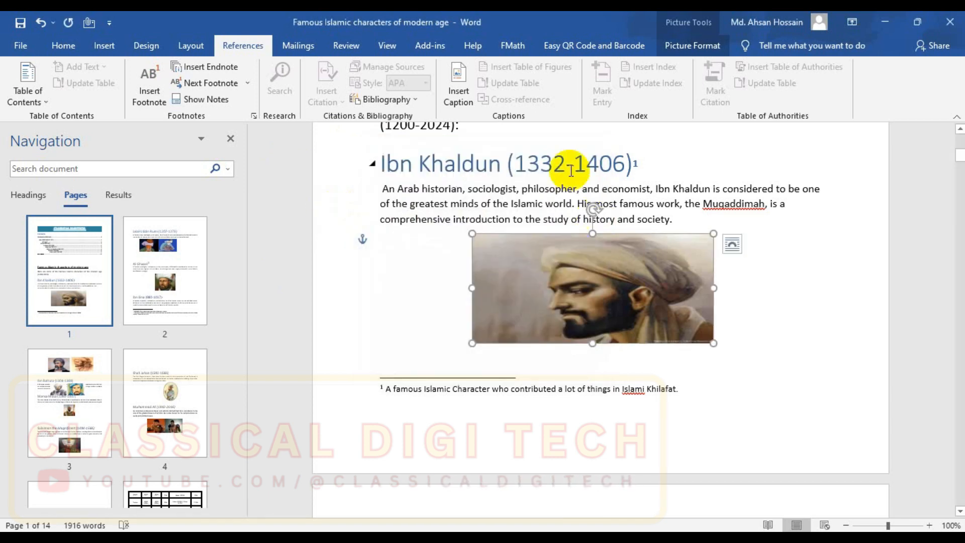
left_click(583, 295)
left_click(458, 90)
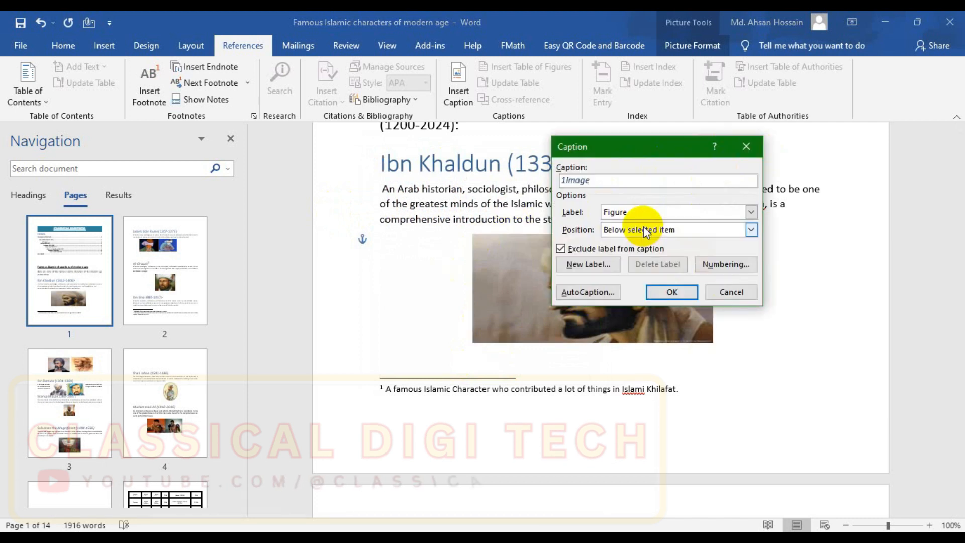
key("Return")
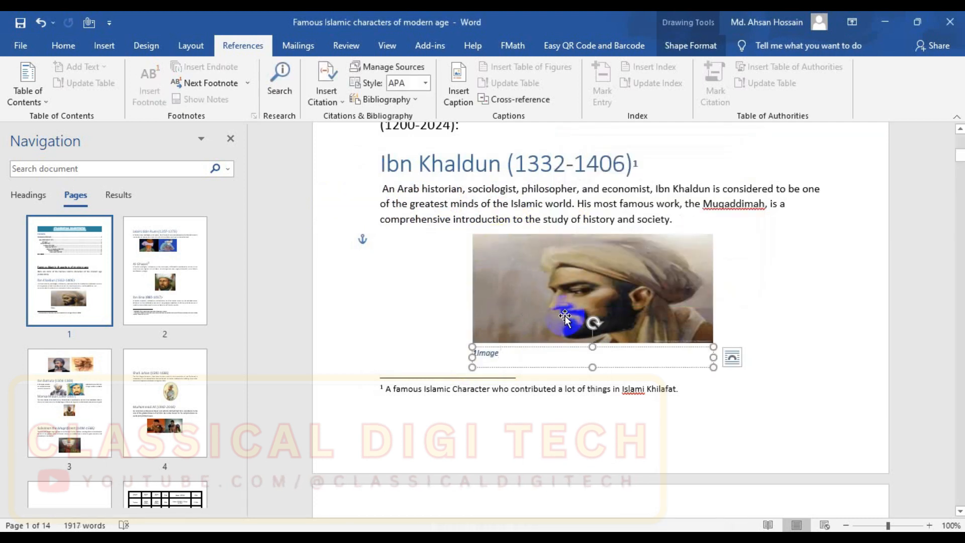
type(": A Oil Painting portraited by a famous artist.....mr. x")
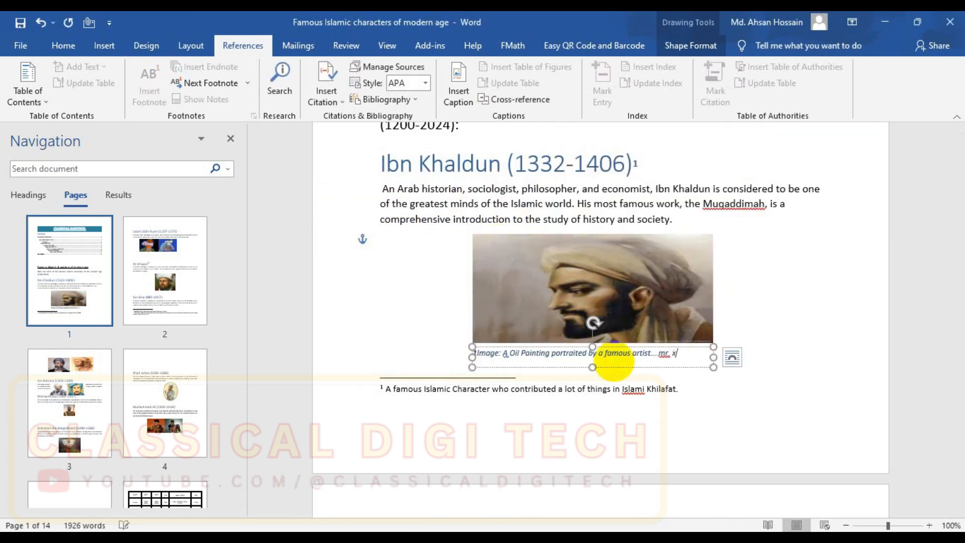
type(".")
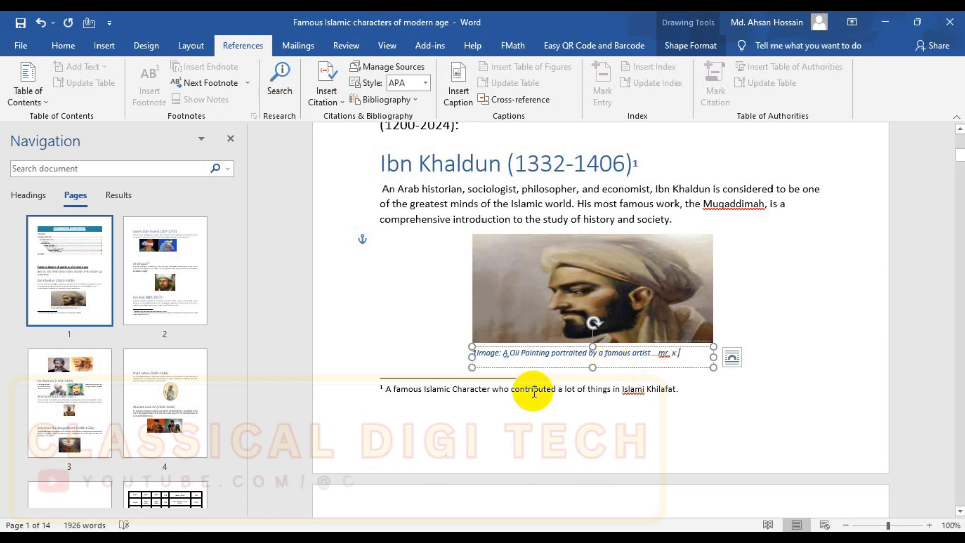
type("IBN KHALDUN (")
type(")")
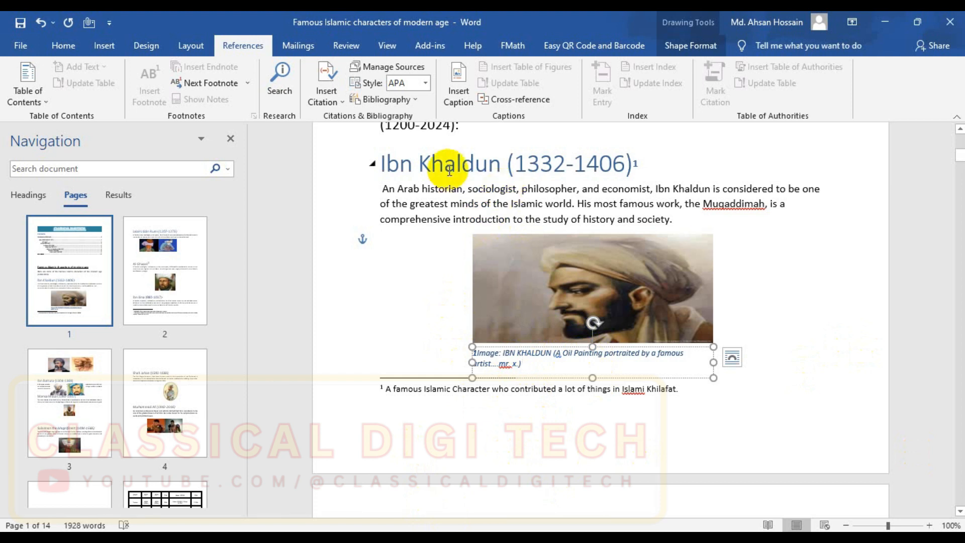
left_click(749, 277)
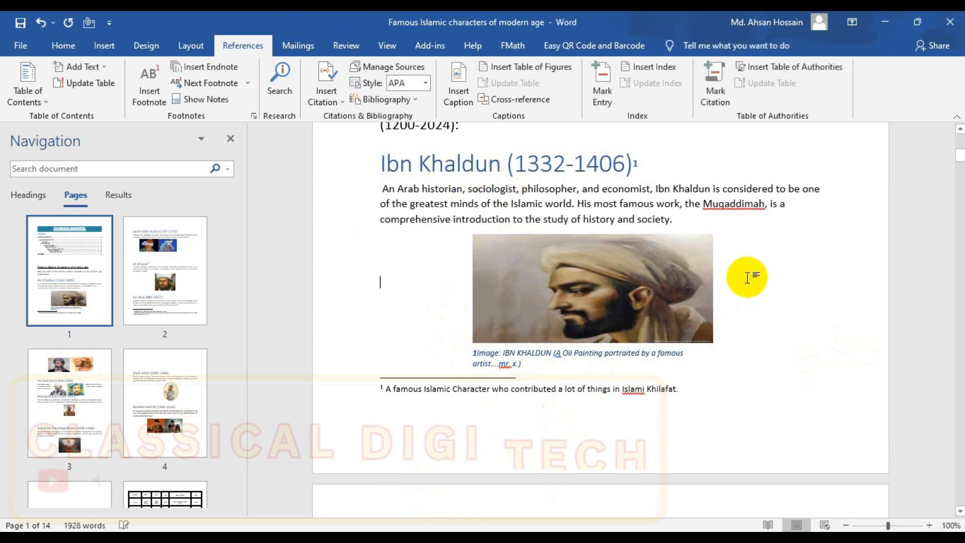
left_click(553, 353)
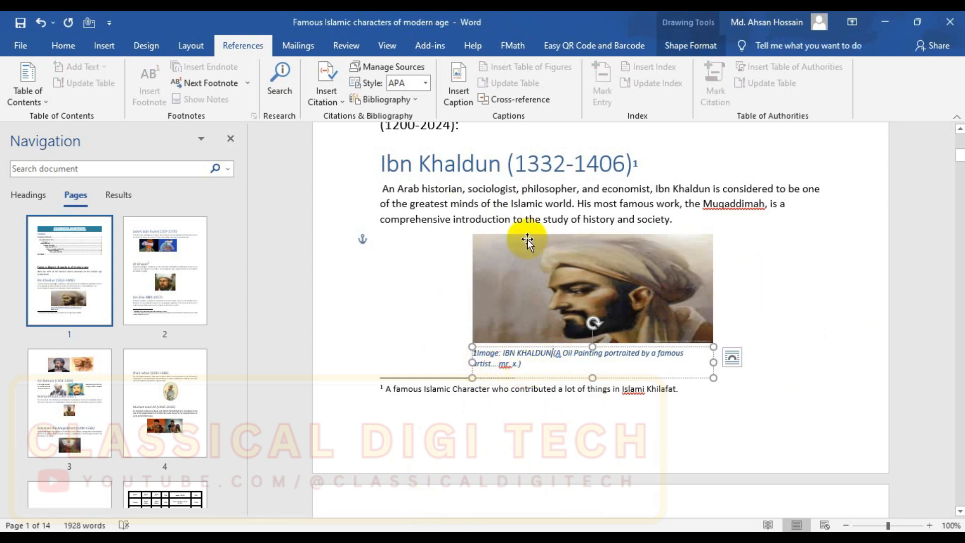
Step: Caption the Rumi picture '2Image: Jalaluddin Rumi…' and widen the caption across the pictures
left_click(798, 280)
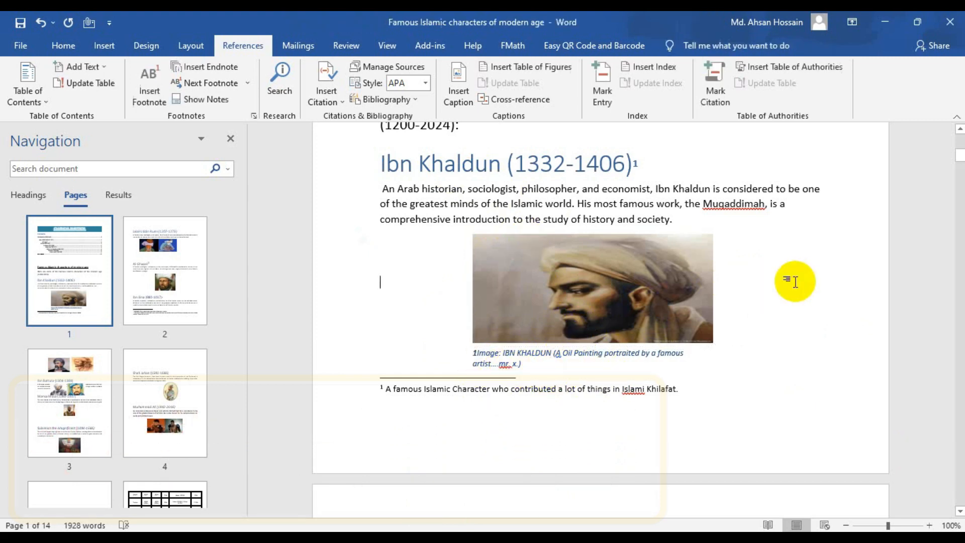
left_click(164, 271)
left_click(485, 386)
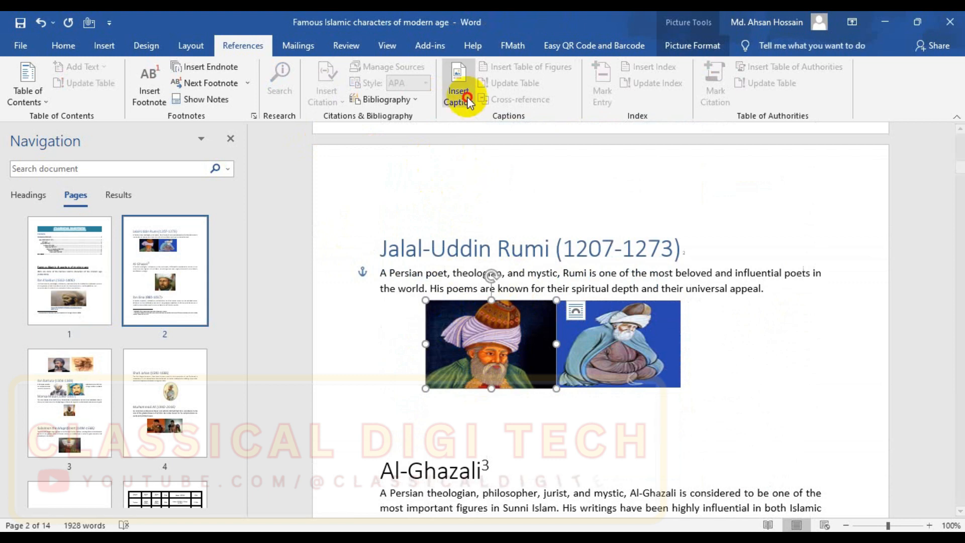
left_click(458, 86)
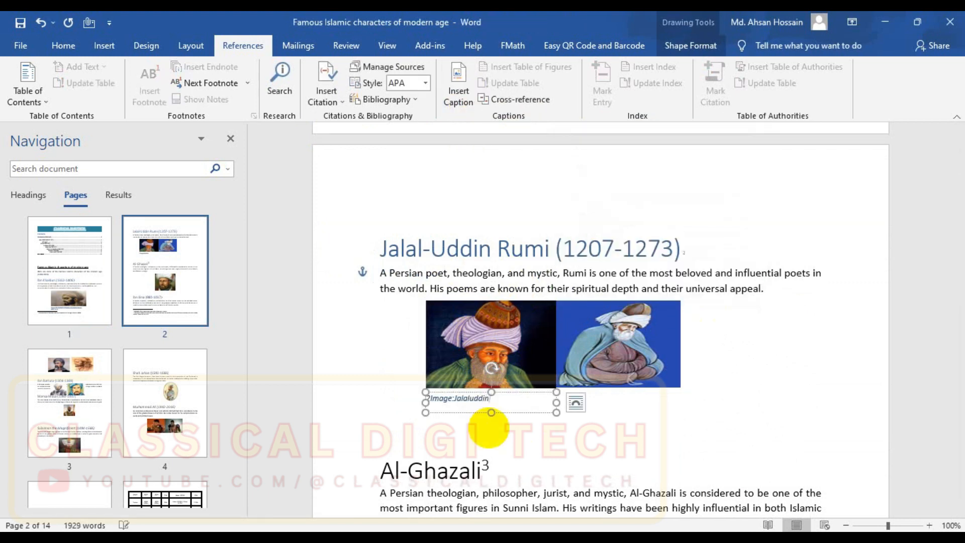
left_click_drag(556, 411, 731, 396)
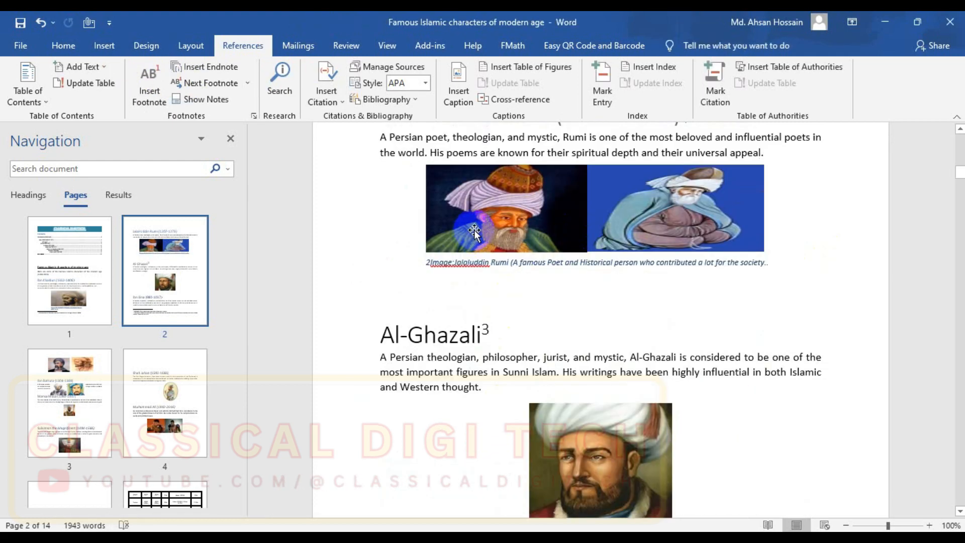
Step: Open caption settings for the Al-Ghazali picture, then close them without adding a caption
left_click(596, 332)
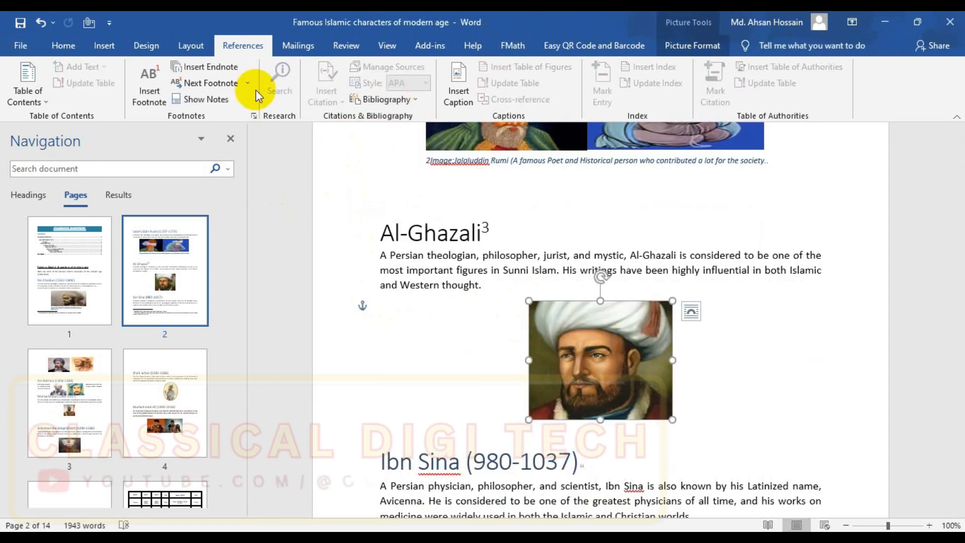
left_click(446, 94)
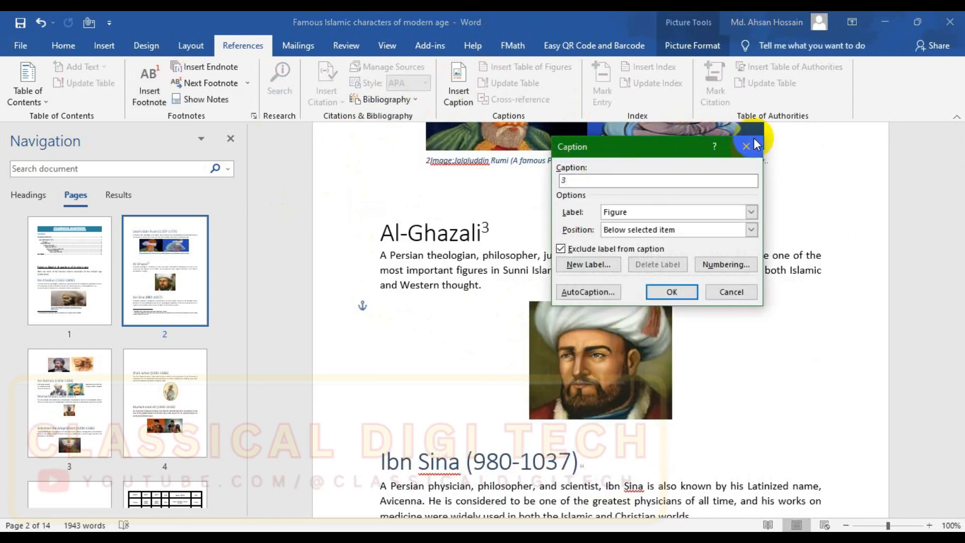
left_click(746, 146)
scroll(338, 297, "down", 12)
scroll(436, 198, "down", 20)
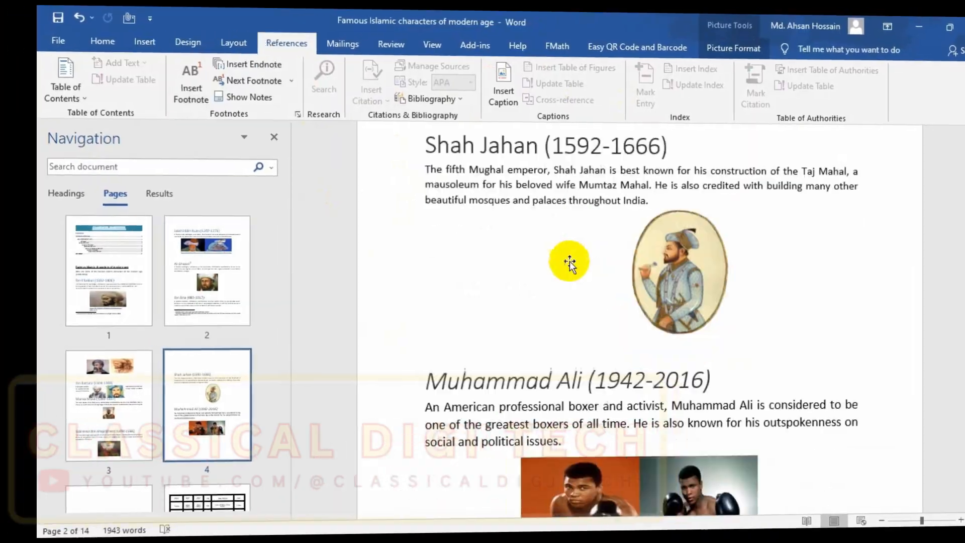
Step: Start a Table-labelled caption below the Japan table, then cancel it
scroll(513, 242, "down", 8)
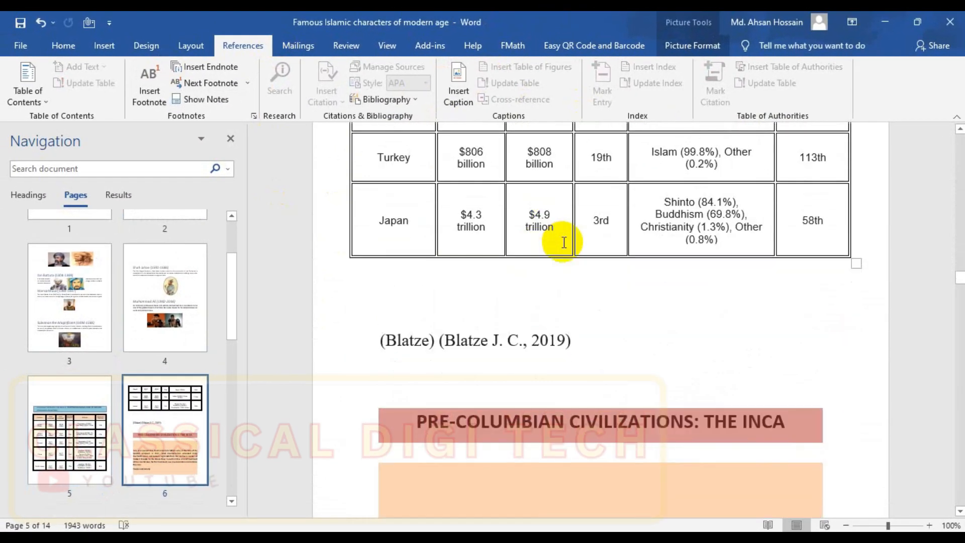
left_click(533, 254)
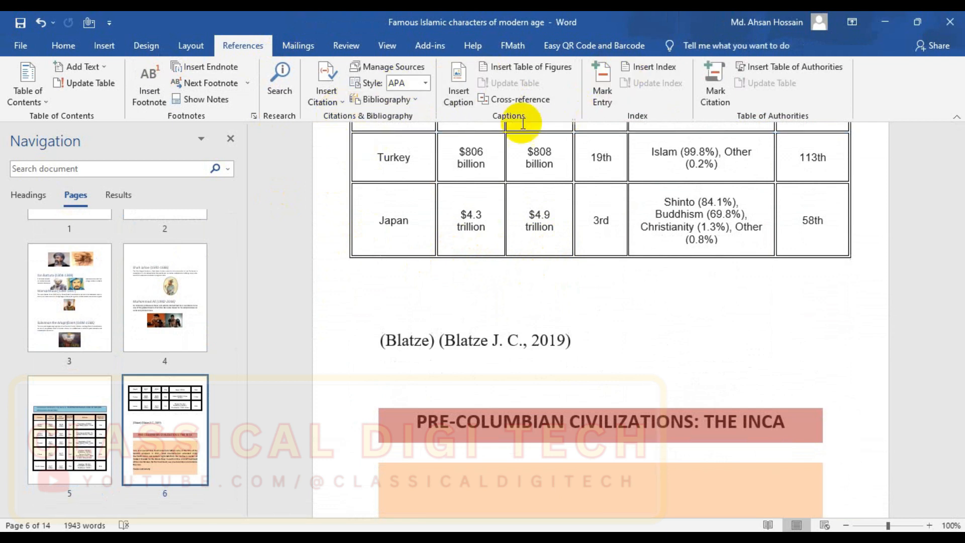
left_click(461, 86)
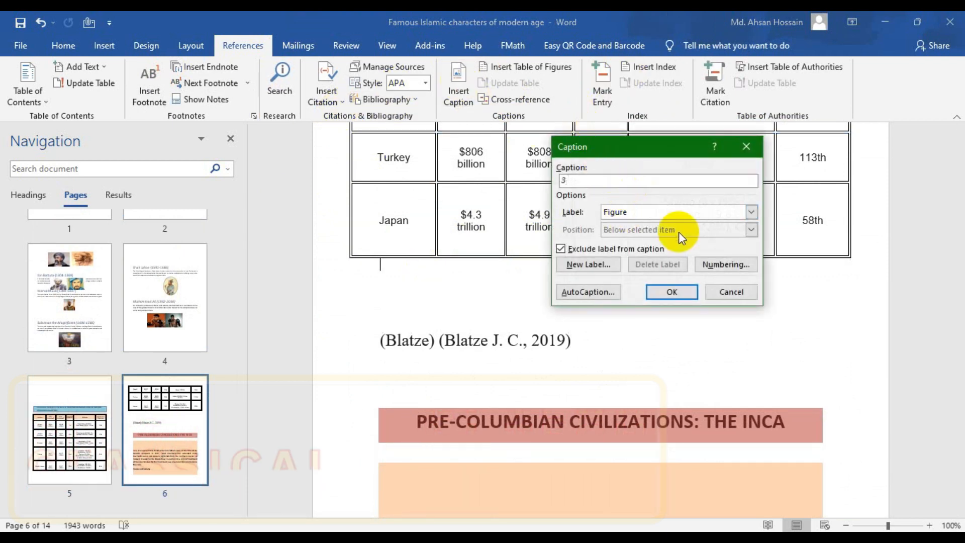
left_click(749, 212)
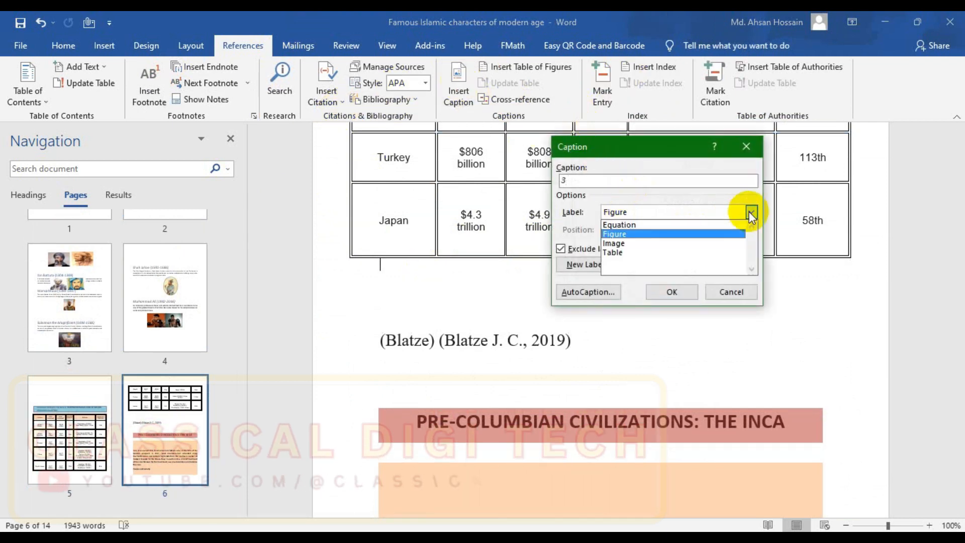
left_click(645, 252)
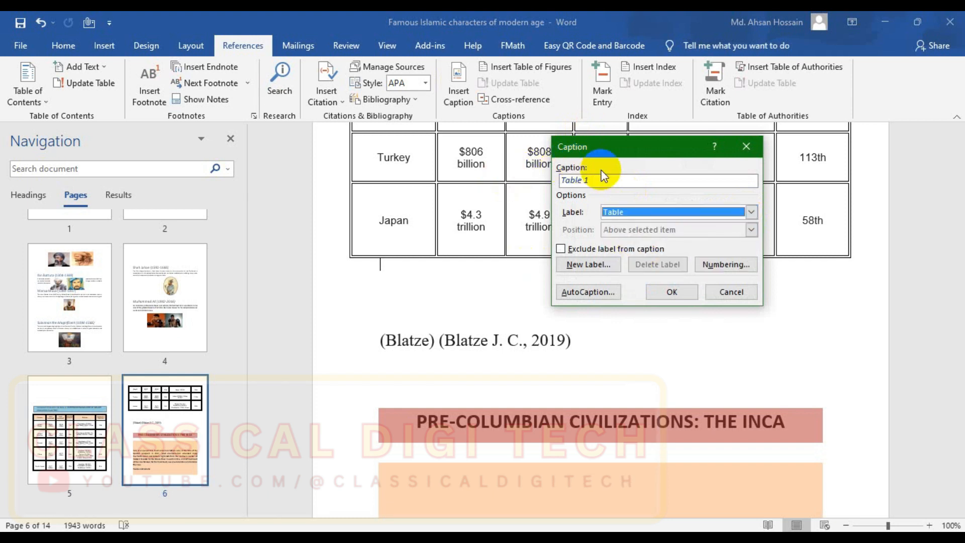
left_click(608, 181)
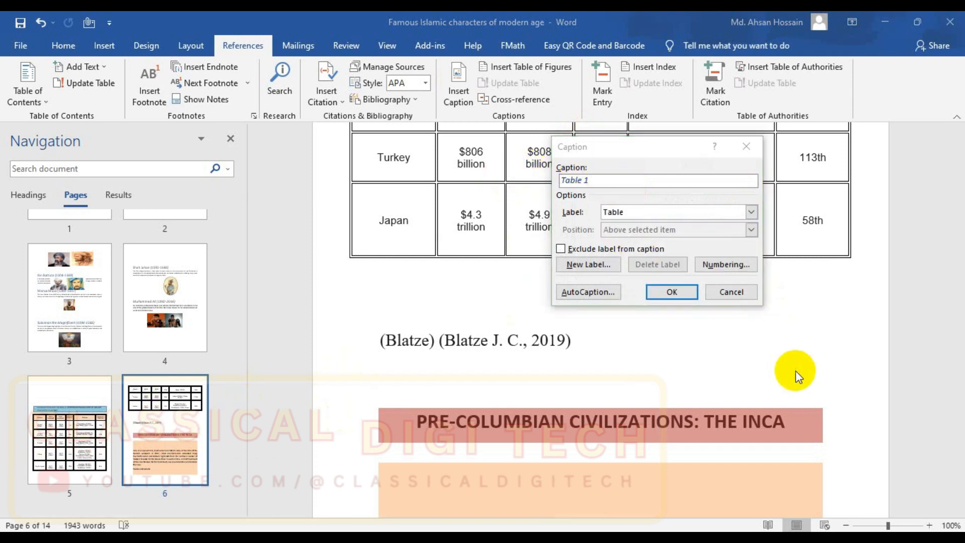
left_click(739, 292)
scroll(749, 301, "up", 4)
scroll(739, 303, "up", 15)
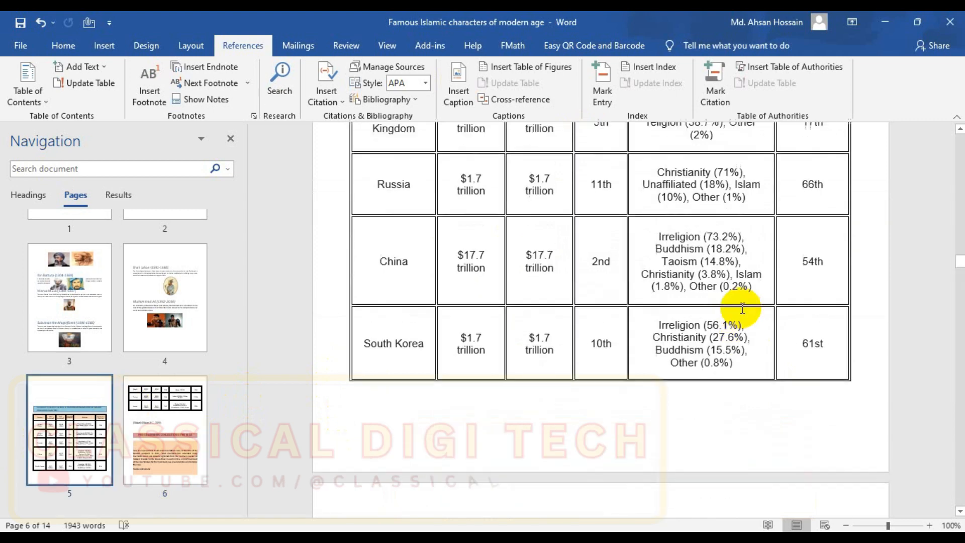
scroll(517, 247, "down", 15)
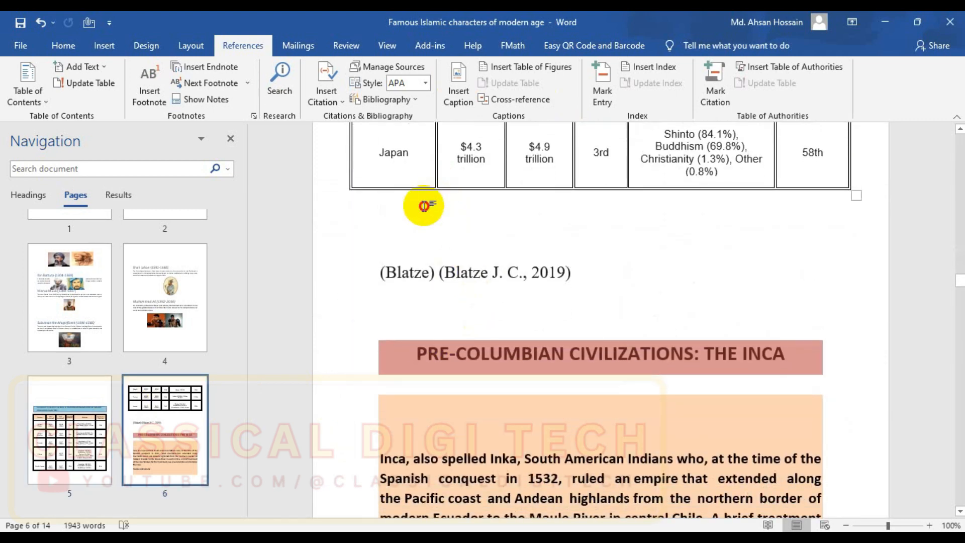
Step: Caption the table ': Comparison between happiness, earnings and religion practice of different developed countries.'
left_click(424, 206)
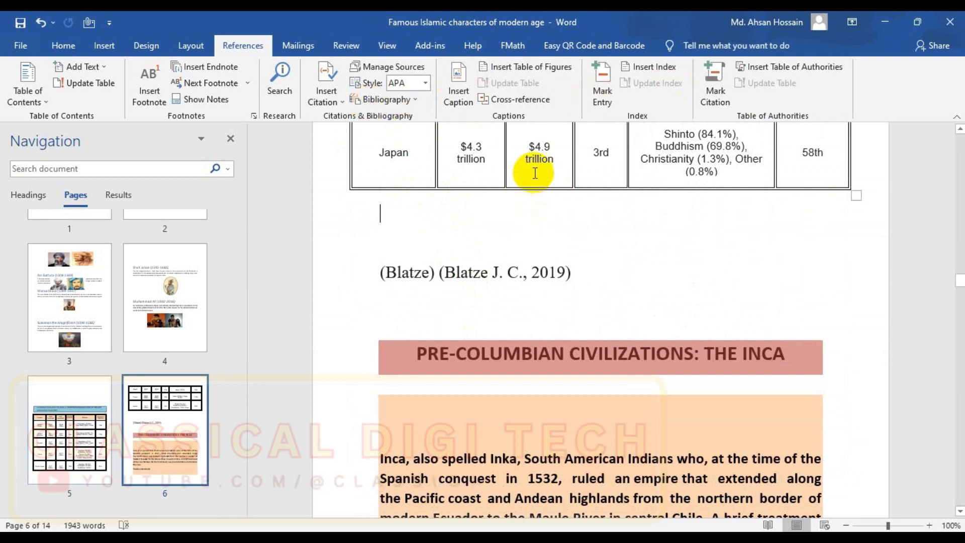
left_click(458, 85)
left_click(751, 212)
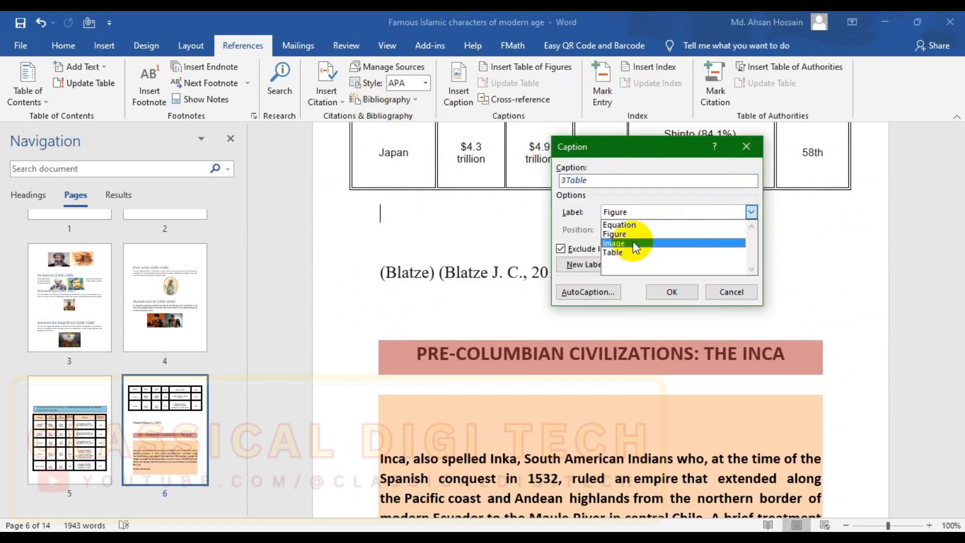
left_click(613, 252)
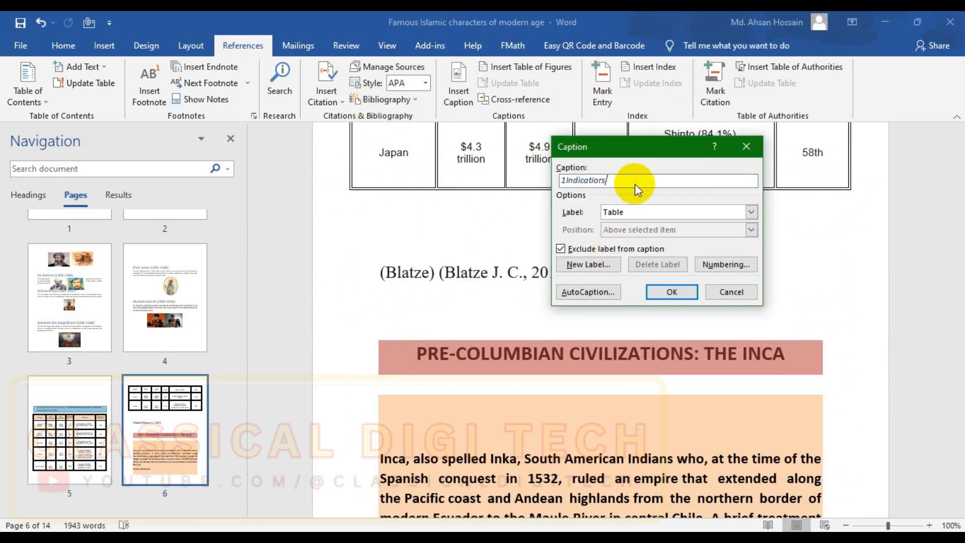
type(": Comparison between")
left_click(671, 292)
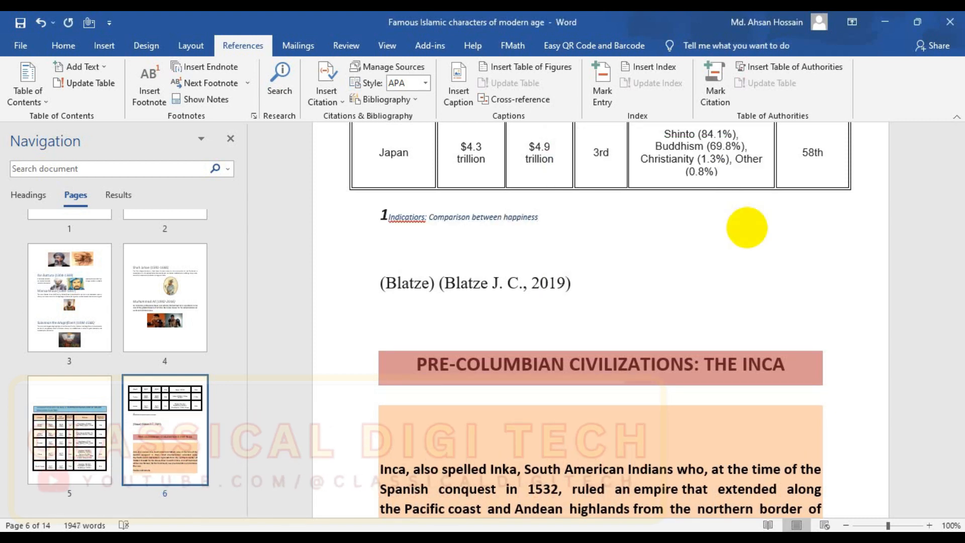
type("happiness, earnings and religion practice of different developed countries.")
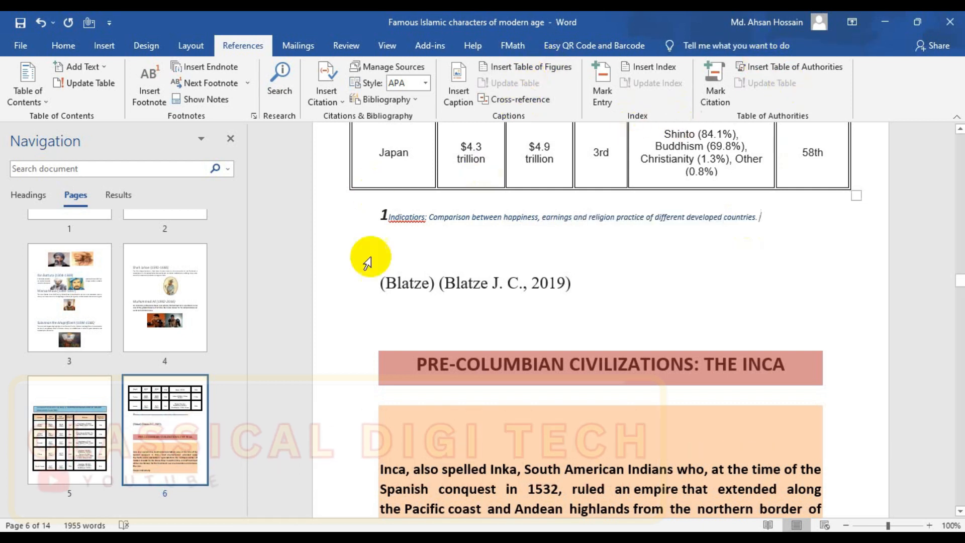
left_click(368, 217)
Step: Try an orange text effect on the table caption, then clear its formatting
left_click(64, 45)
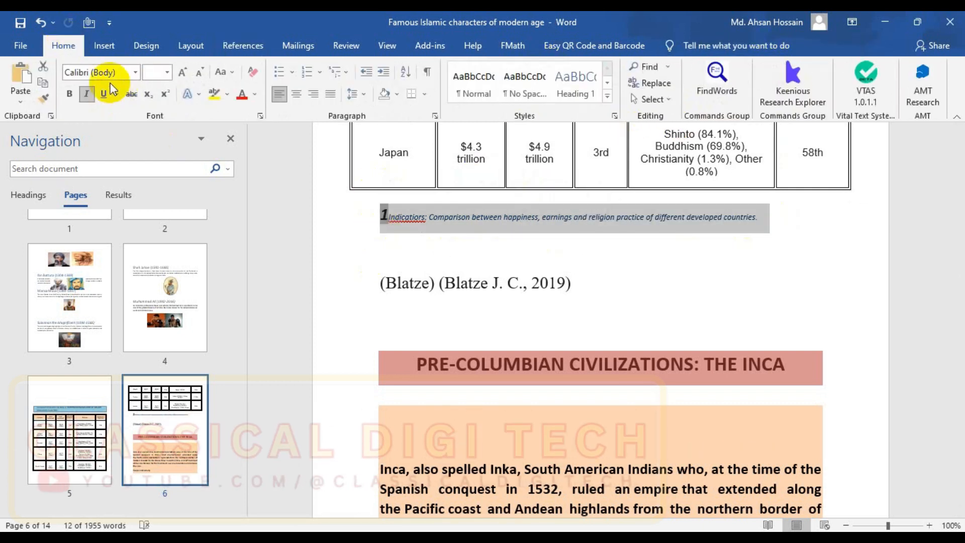
left_click(191, 94)
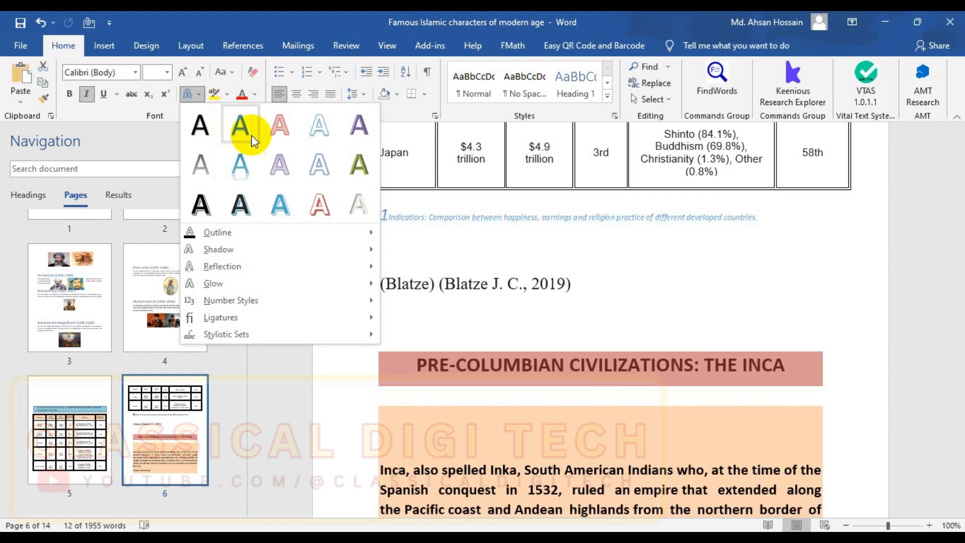
left_click(279, 126)
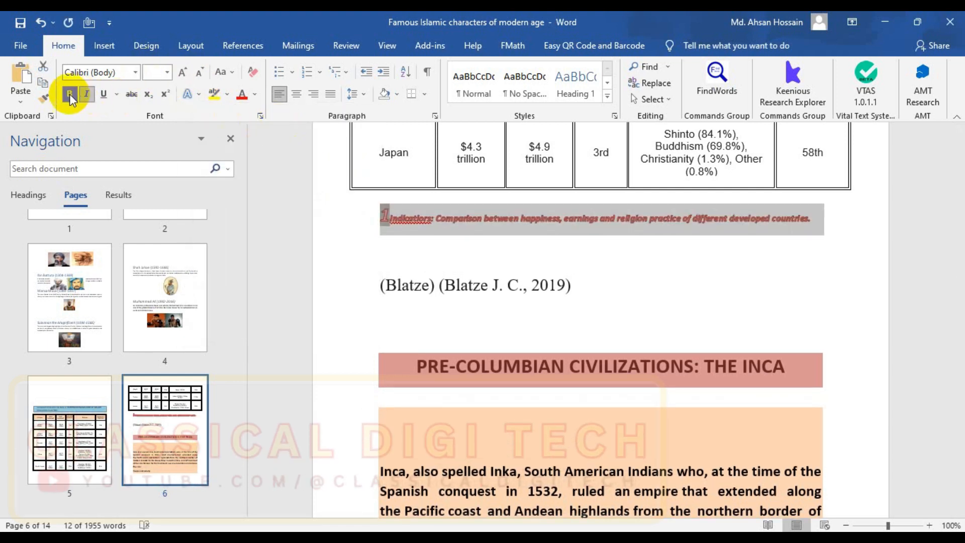
left_click(253, 71)
Step: Apply the Heading 1 style to the selected caption line
left_click_drag(383, 218, 796, 227)
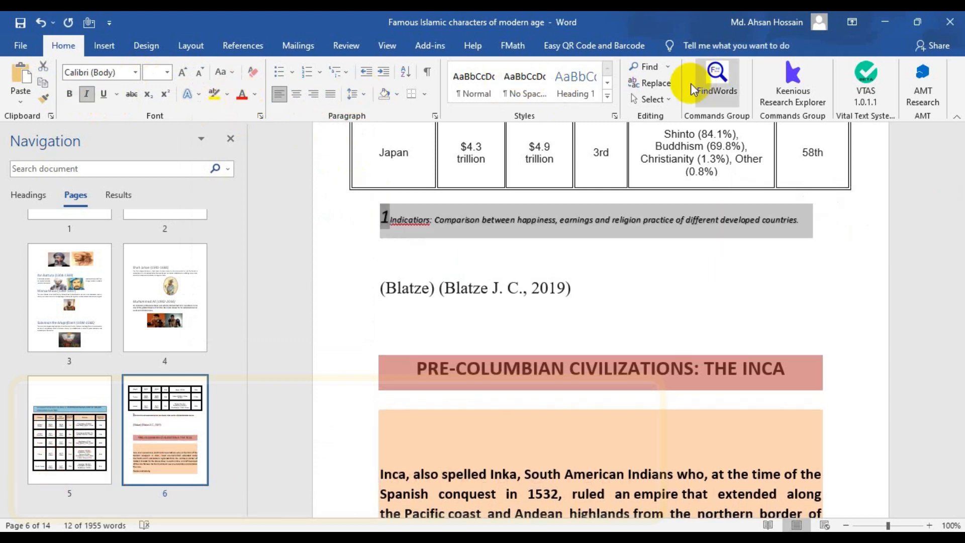
left_click(601, 81)
left_click(243, 45)
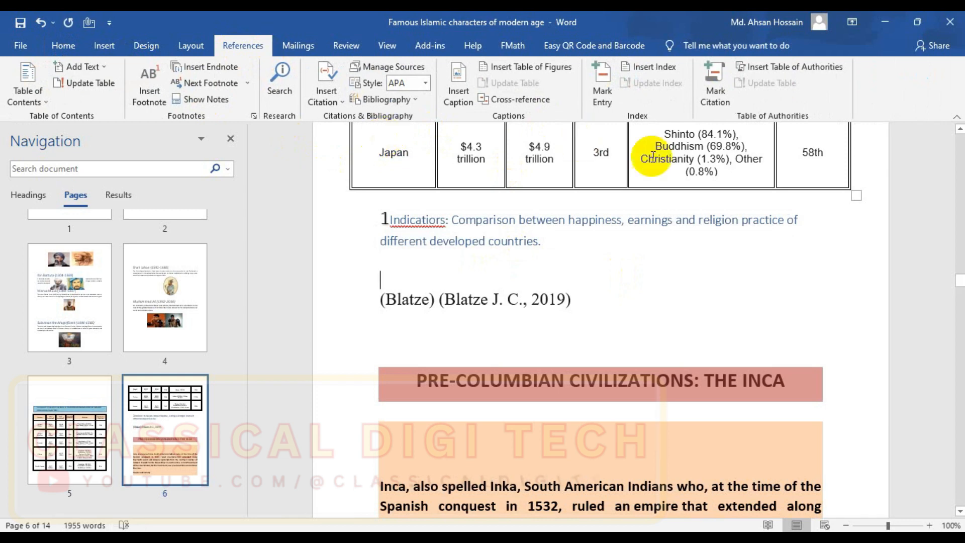
scroll(433, 200, "up", 5)
scroll(469, 198, "down", 4)
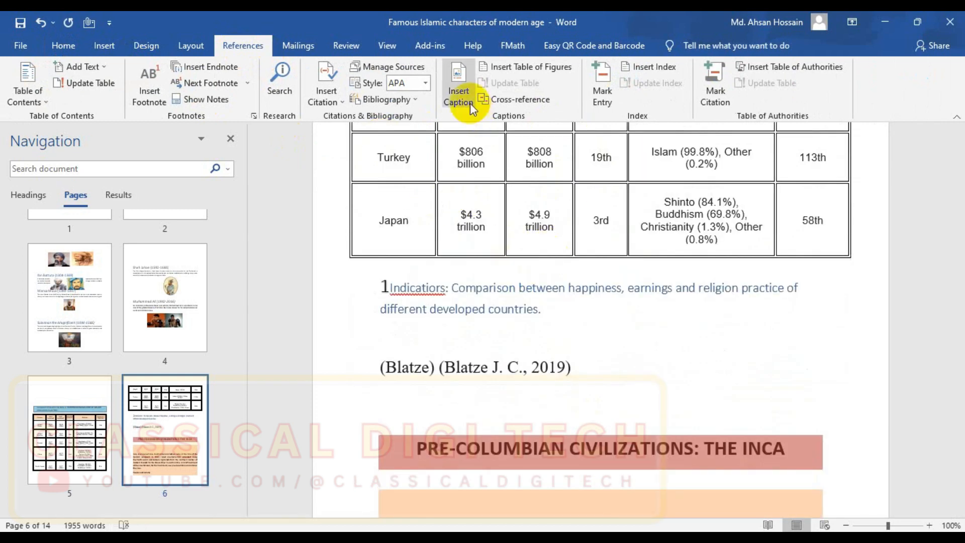
left_click(620, 310)
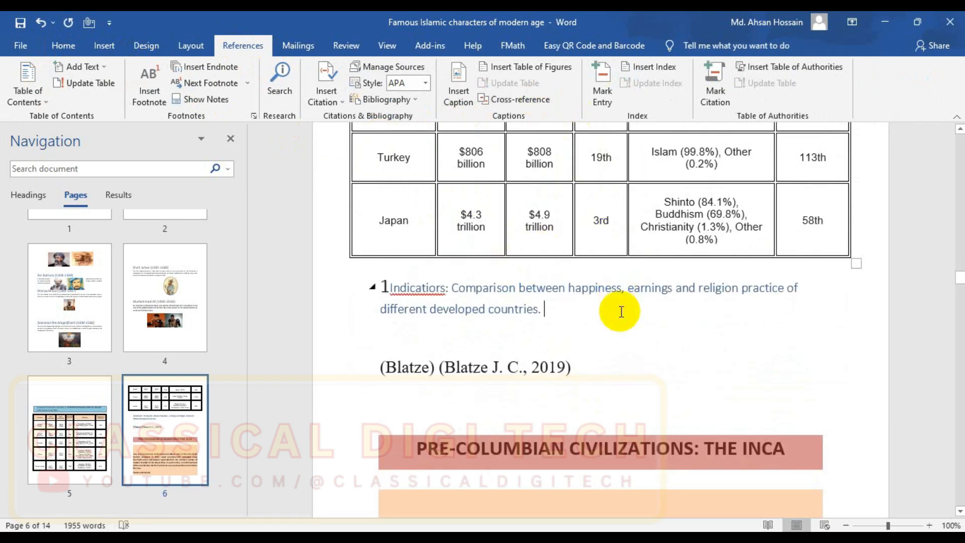
left_click(459, 92)
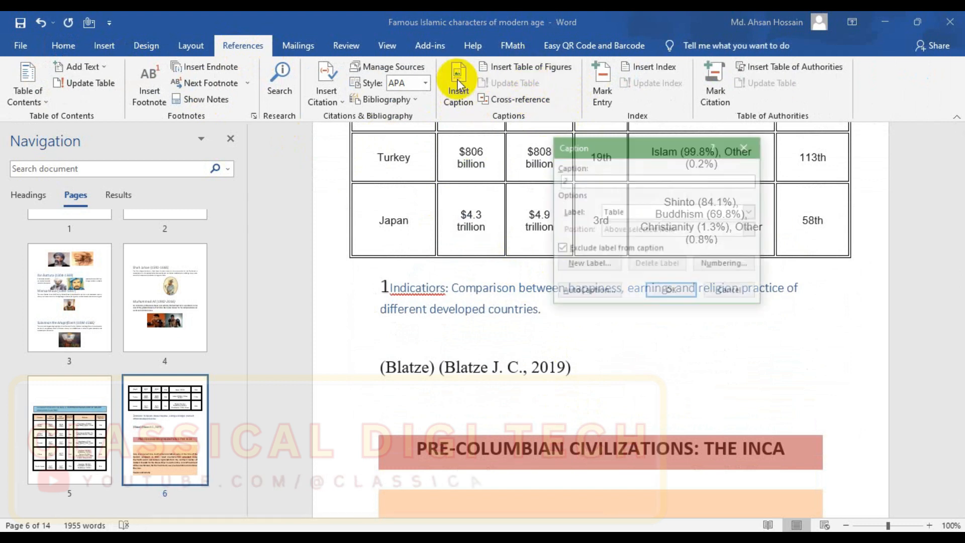
left_click(752, 213)
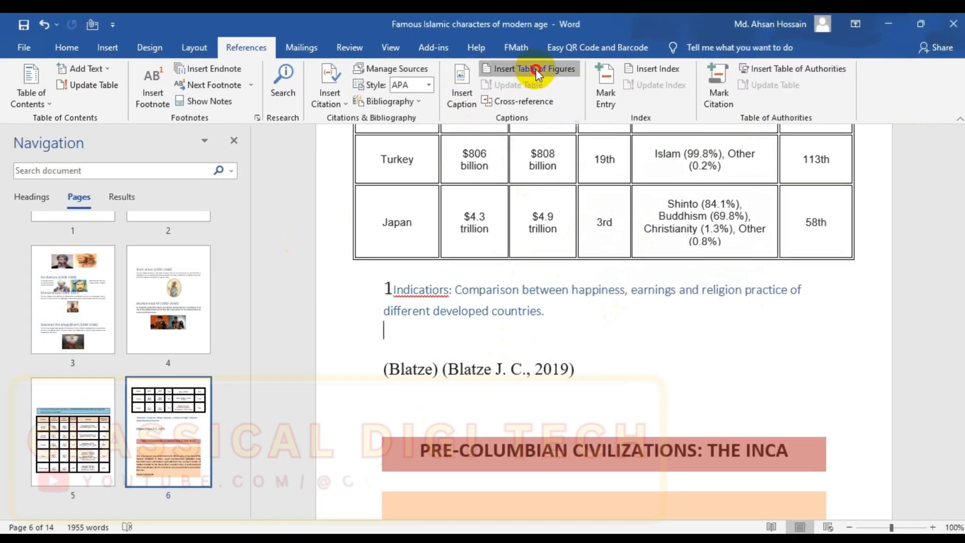
Step: Set the Table of Figures to dashed tab leaders and the Image caption label
left_click(490, 46)
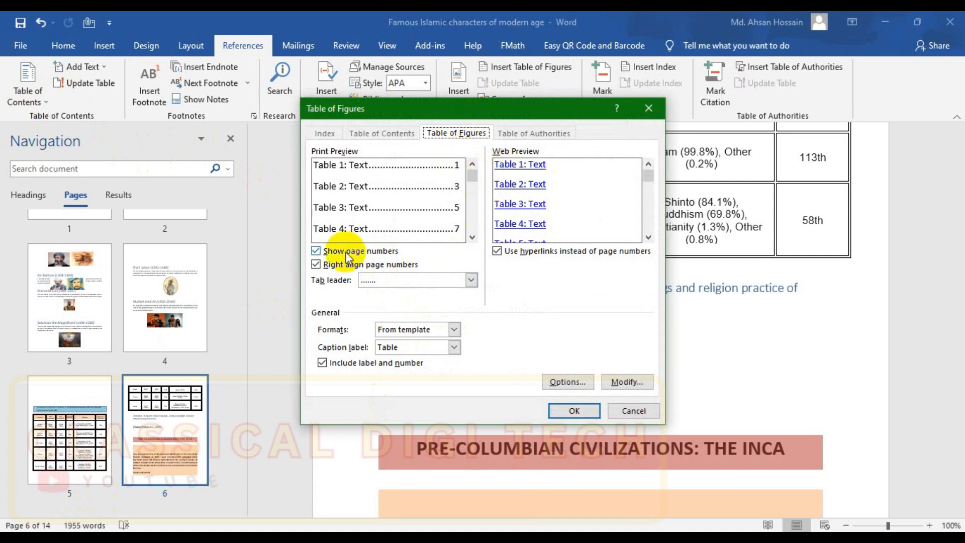
left_click(471, 281)
left_click(372, 313)
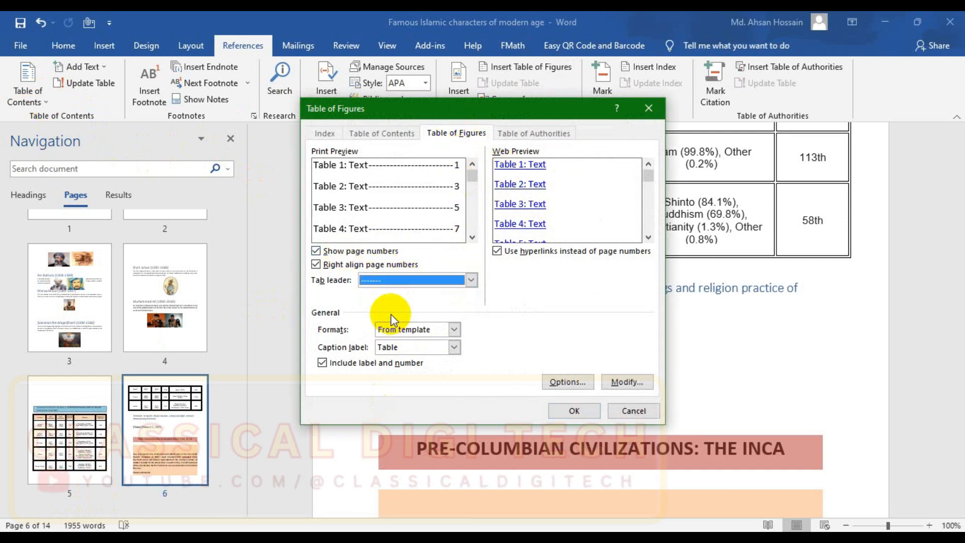
left_click(449, 281)
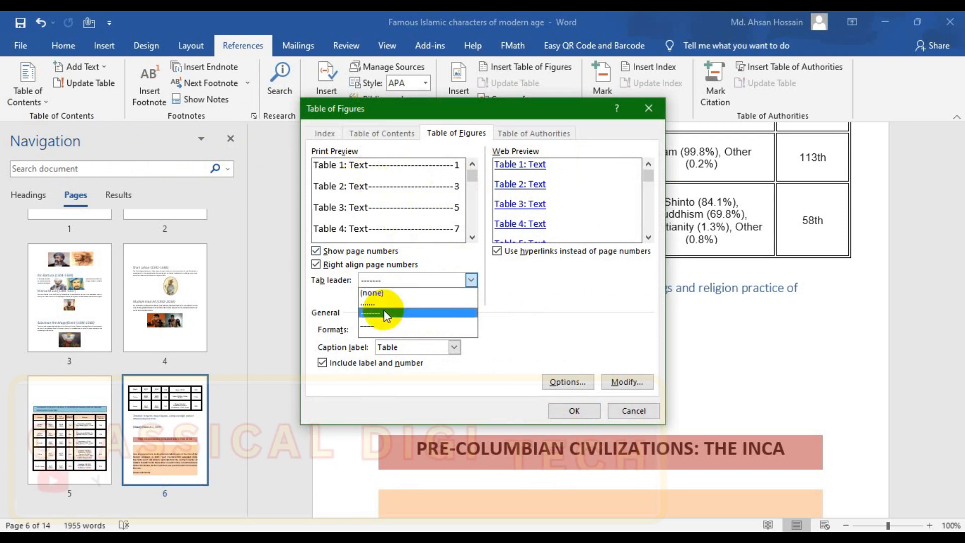
left_click(458, 312)
left_click(454, 347)
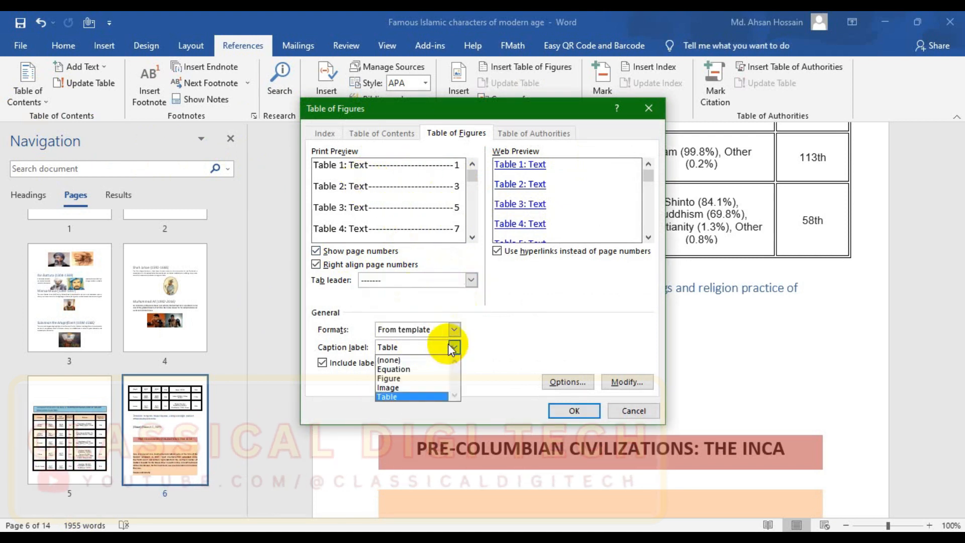
left_click(425, 387)
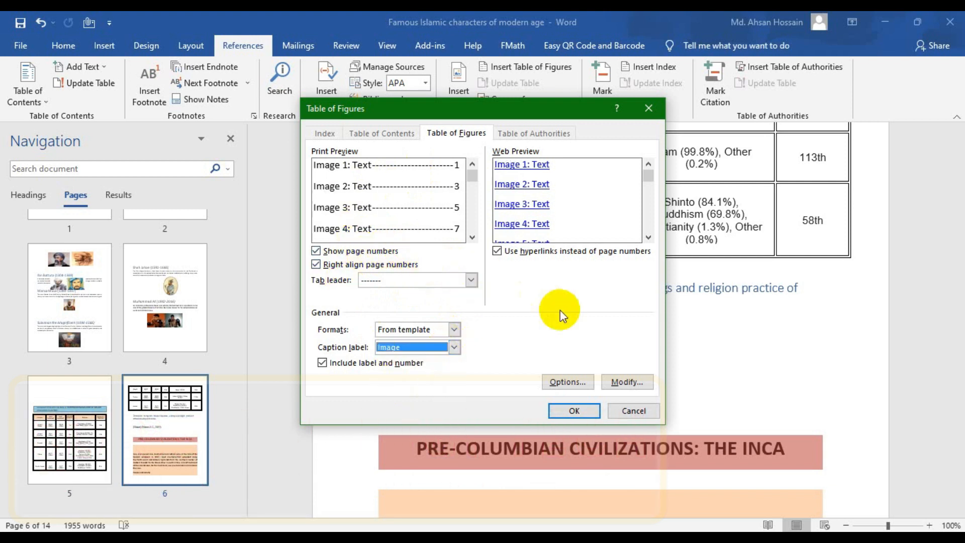
left_click_drag(516, 108, 493, 133)
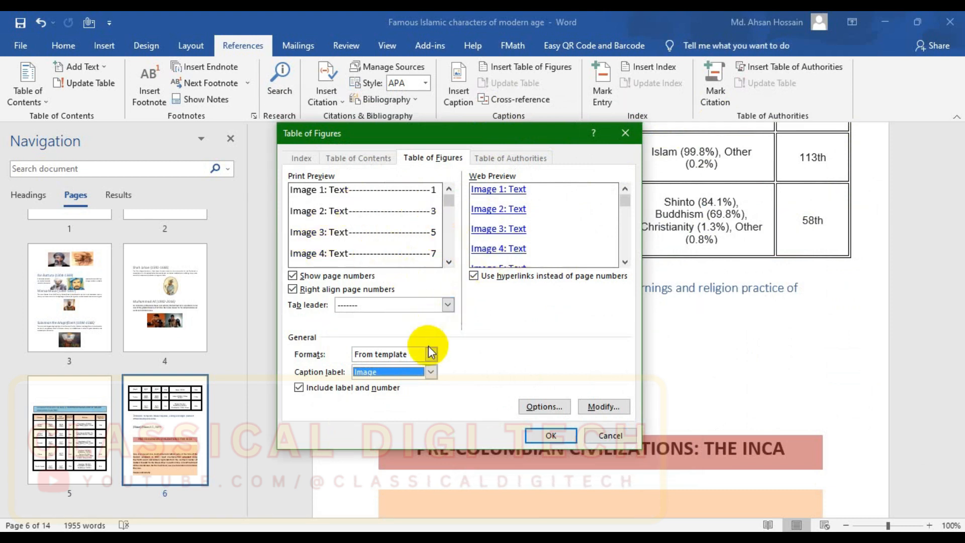
Step: Insert a page break so the title heading starts on a new page
key("Escape")
scroll(556, 382, "up", 20)
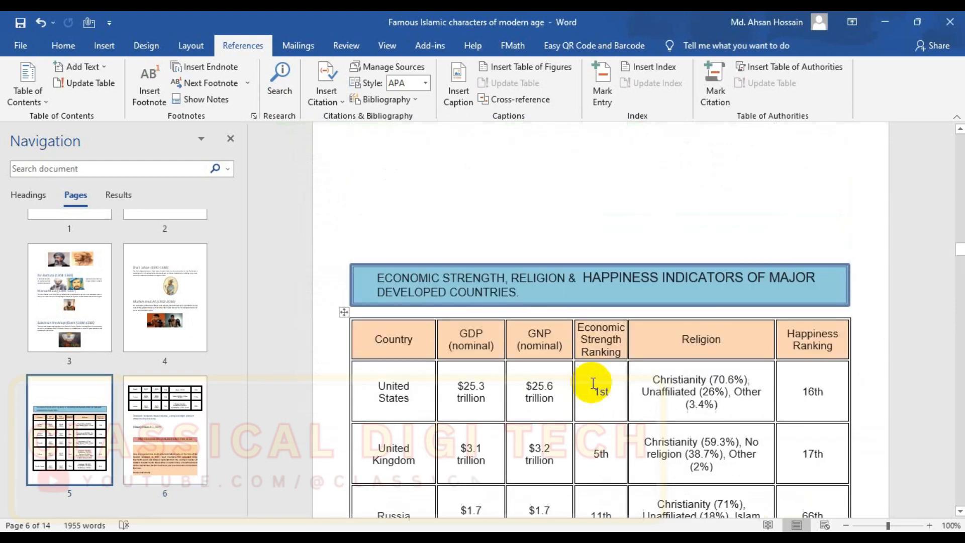
scroll(554, 443, "up", 20)
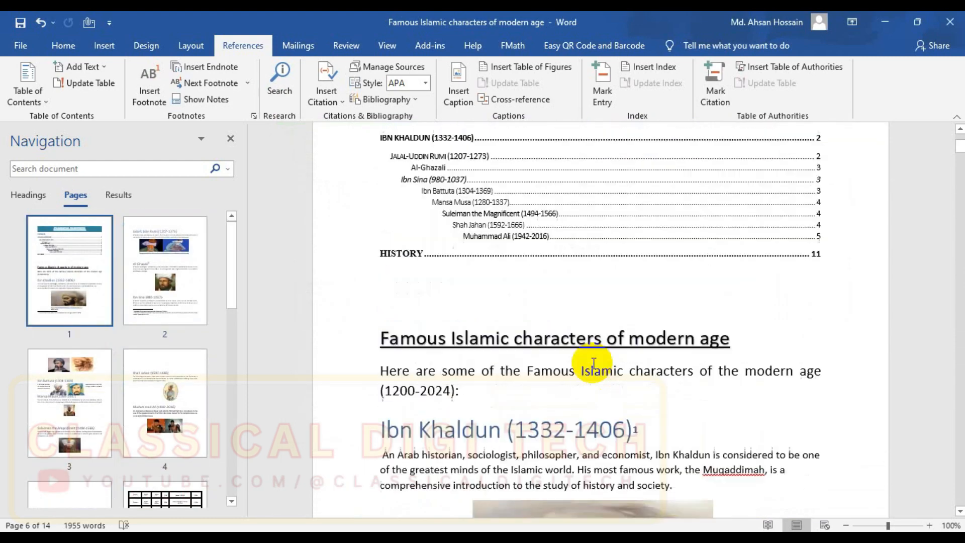
scroll(595, 375, "down", 3)
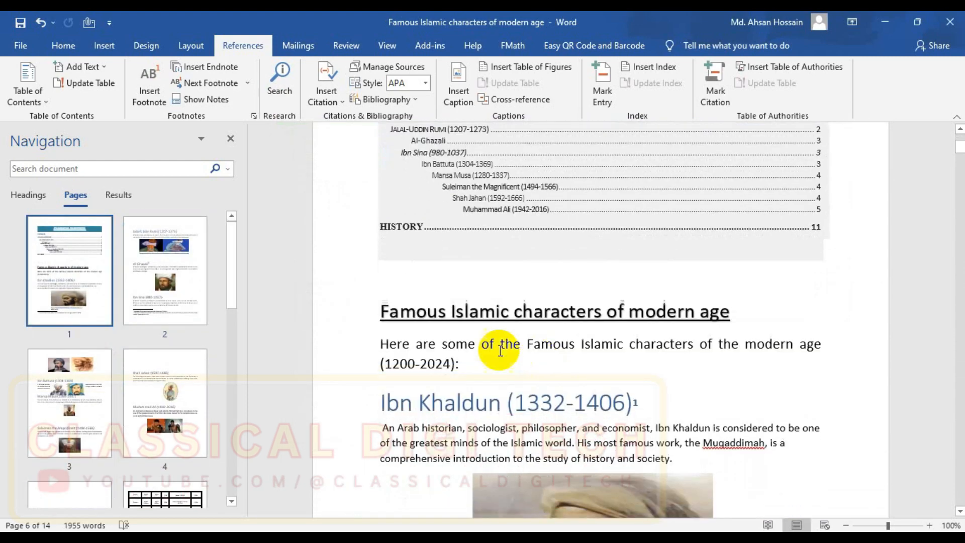
left_click(409, 282)
key("ctrl+Return")
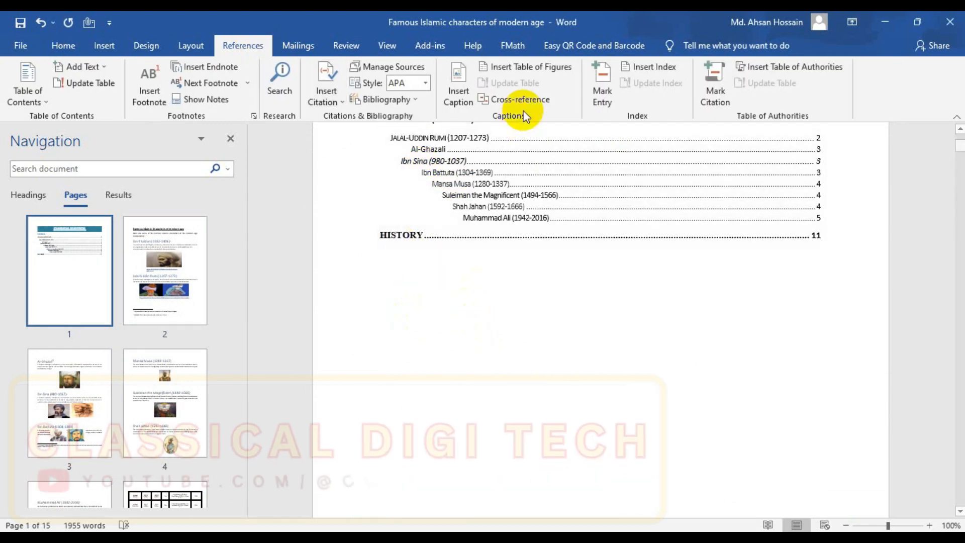
Step: Set Table of Figures to underline tab leaders and the Image caption label
left_click(535, 69)
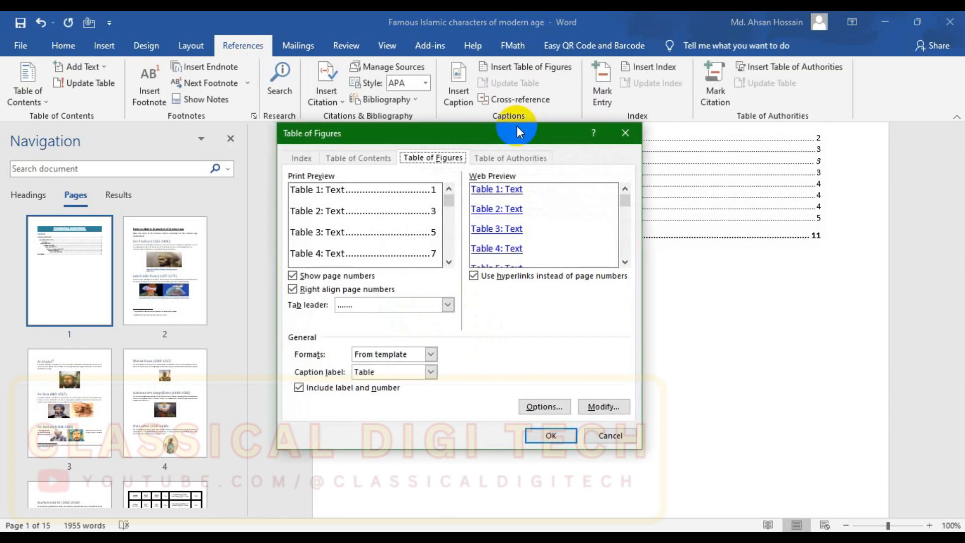
left_click(448, 304)
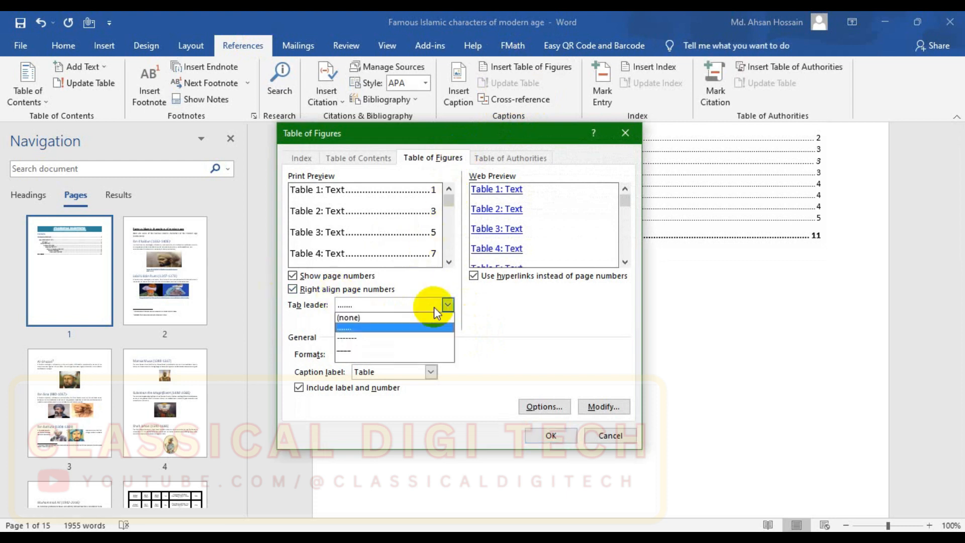
left_click(377, 345)
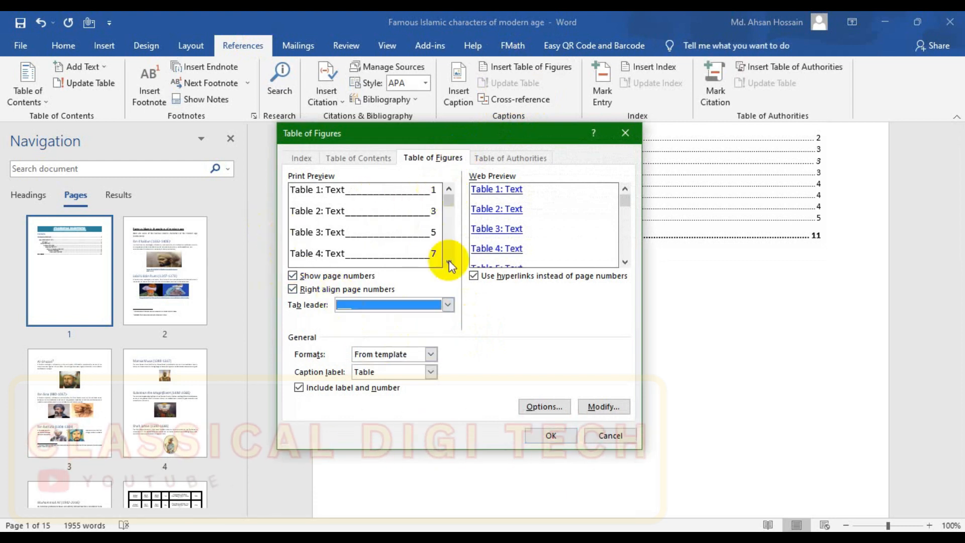
left_click(430, 354)
left_click(430, 373)
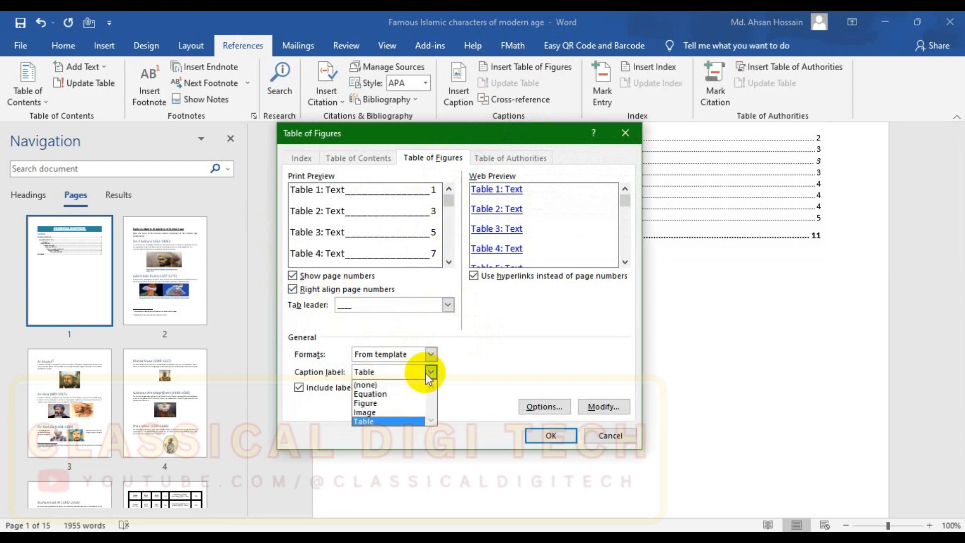
left_click(378, 412)
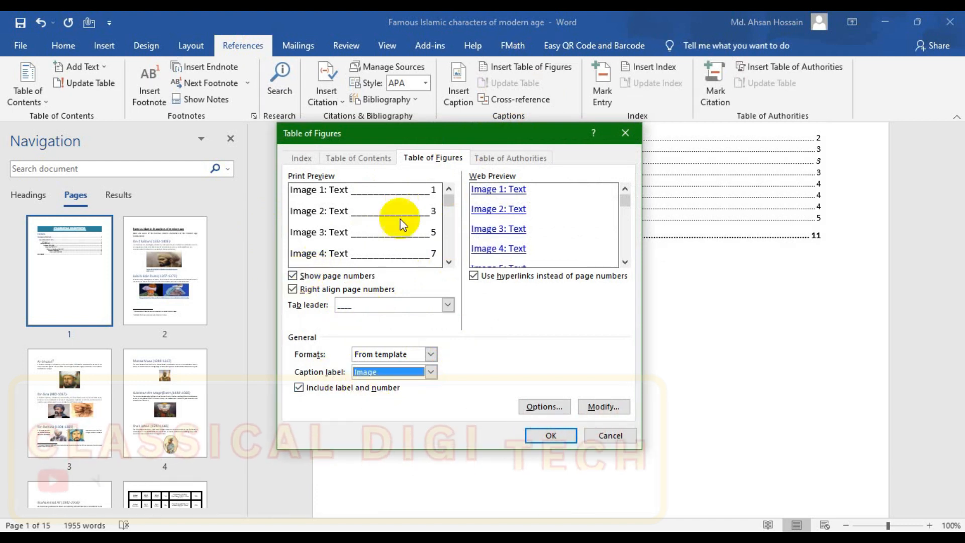
Step: Right-align the page numbers and switch the table of figures format to Distinctive
left_click(295, 277)
left_click(293, 277)
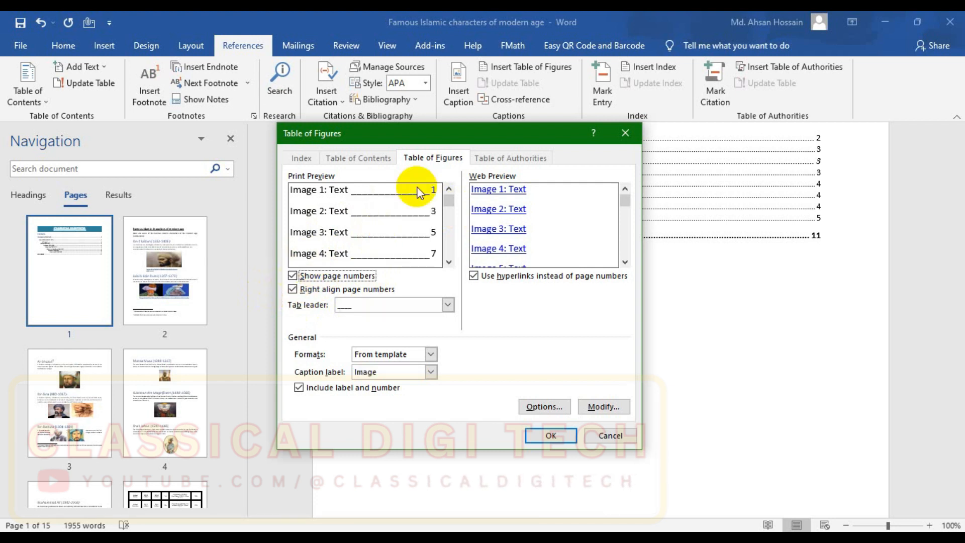
left_click(293, 289)
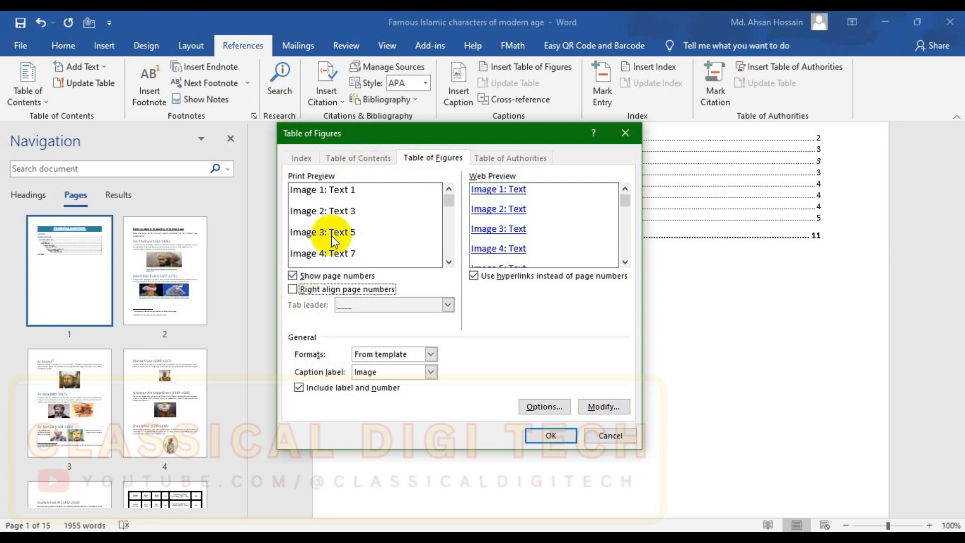
left_click(293, 290)
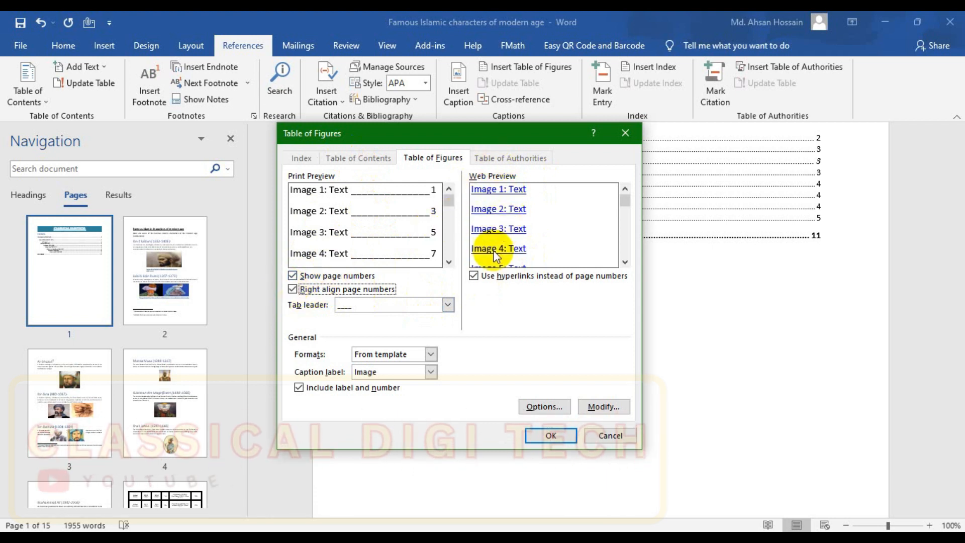
left_click(431, 354)
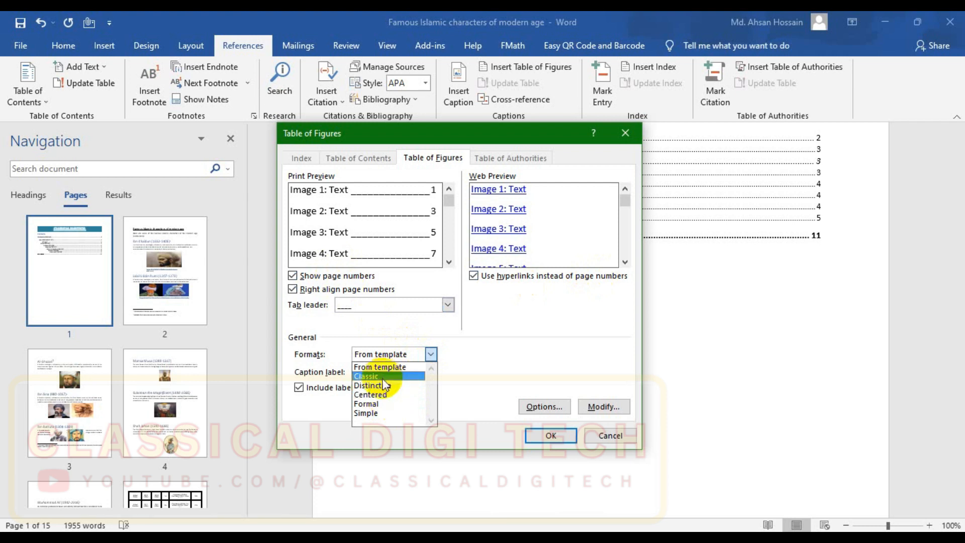
left_click(372, 405)
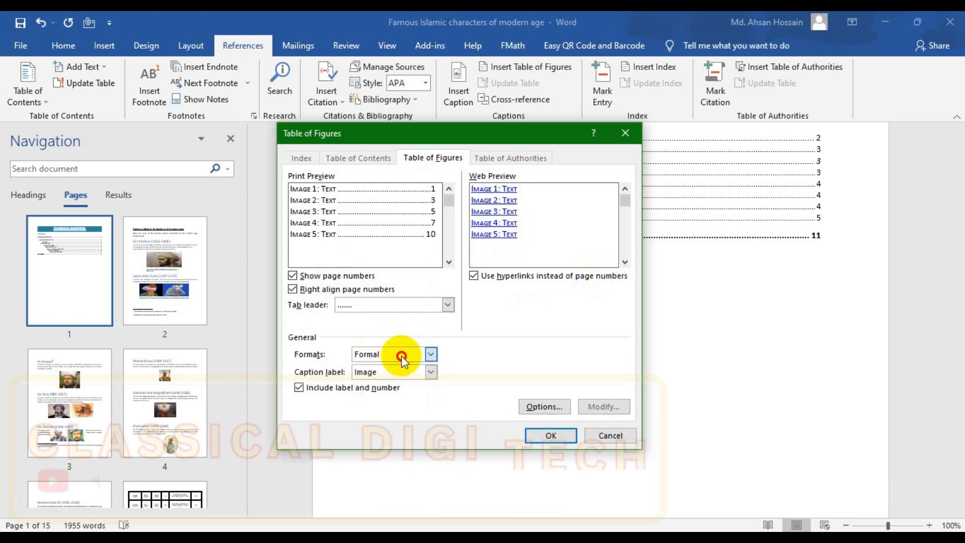
left_click(401, 357)
left_click(382, 384)
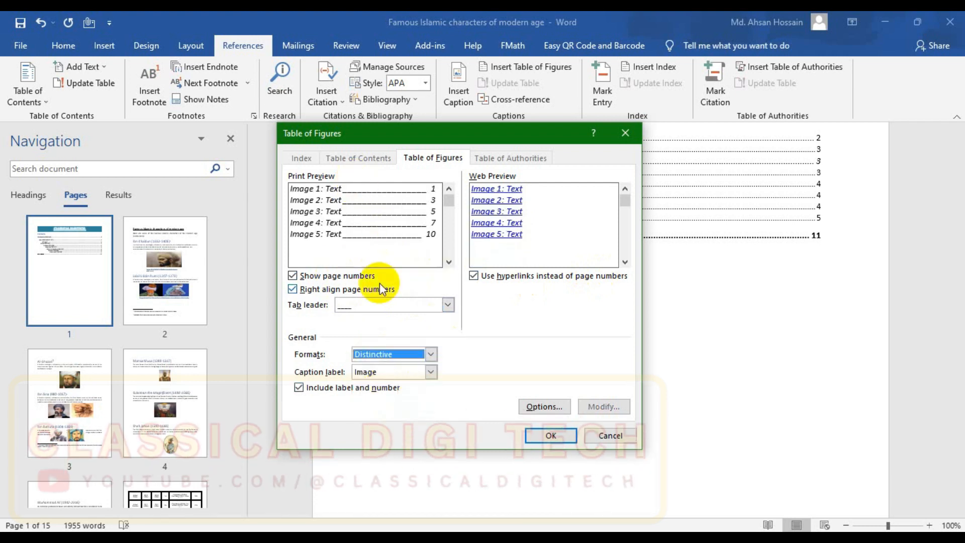
left_click(541, 407)
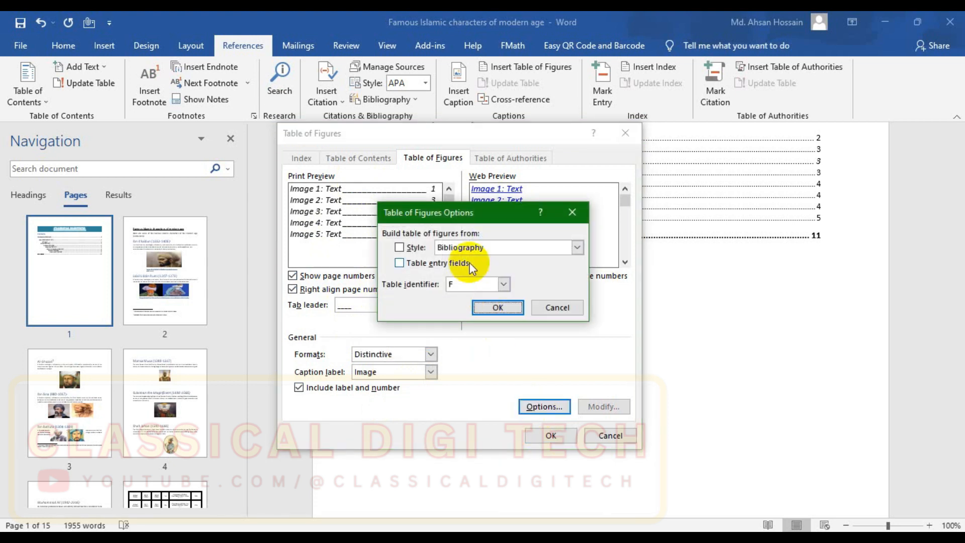
Step: Build the table of figures from the Caption style, leaving table entry fields unticked
left_click(566, 250)
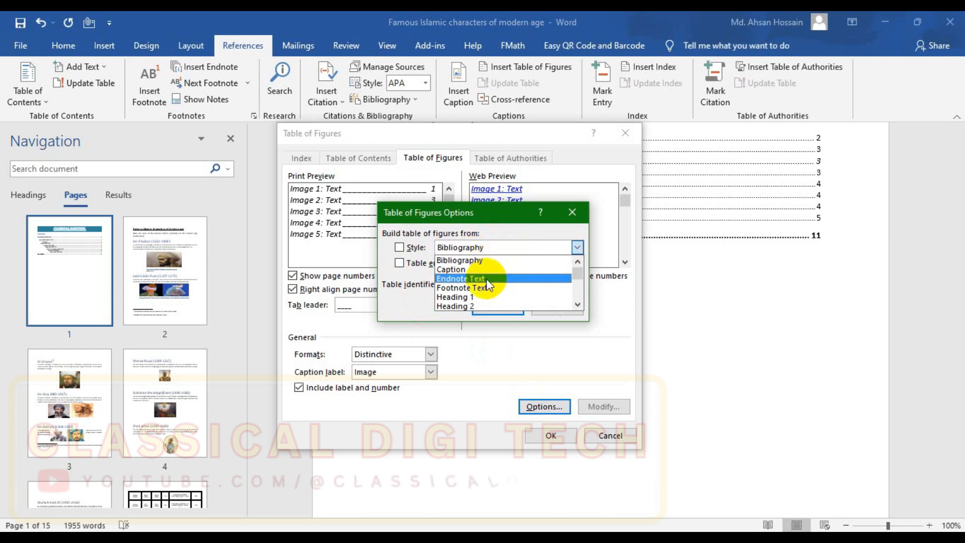
scroll(490, 288, "down", 2)
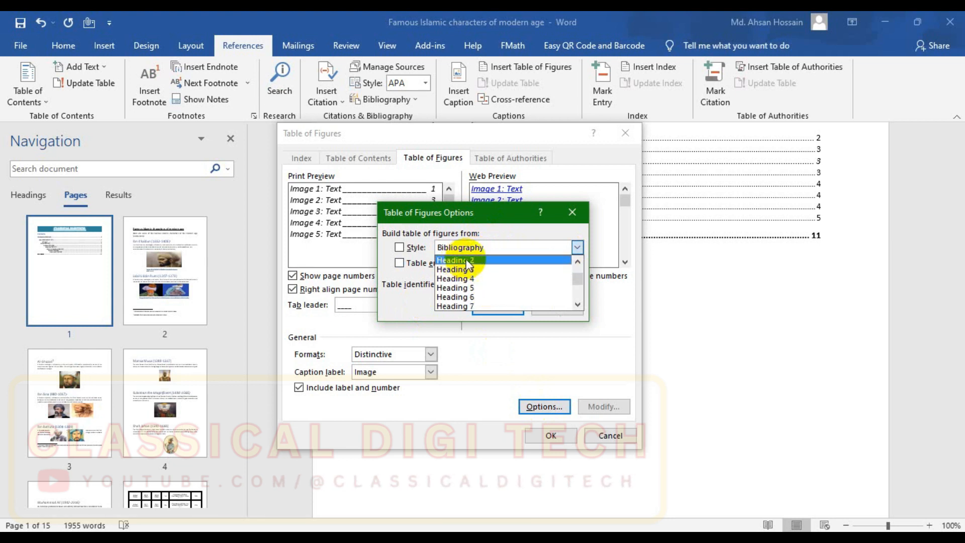
scroll(474, 275, "down", 3)
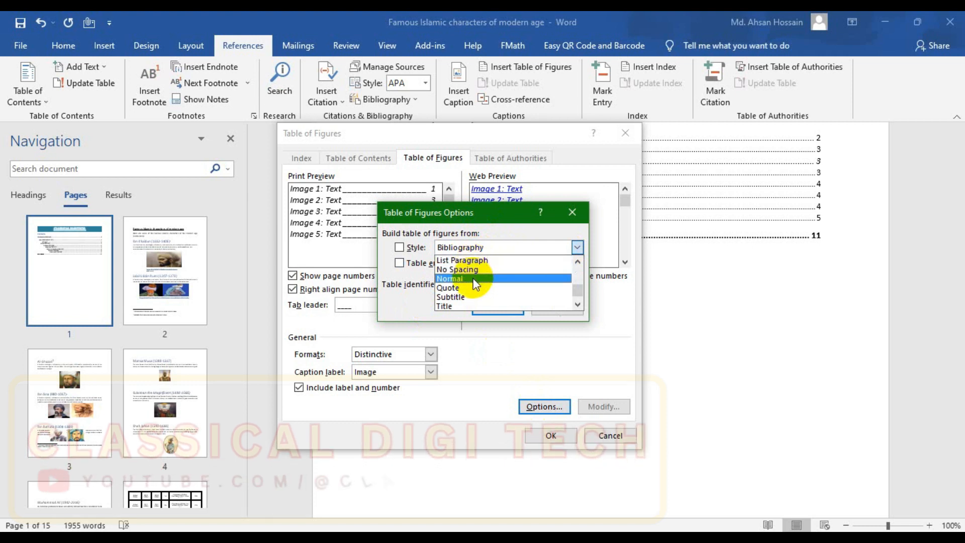
scroll(474, 279, "down", 1)
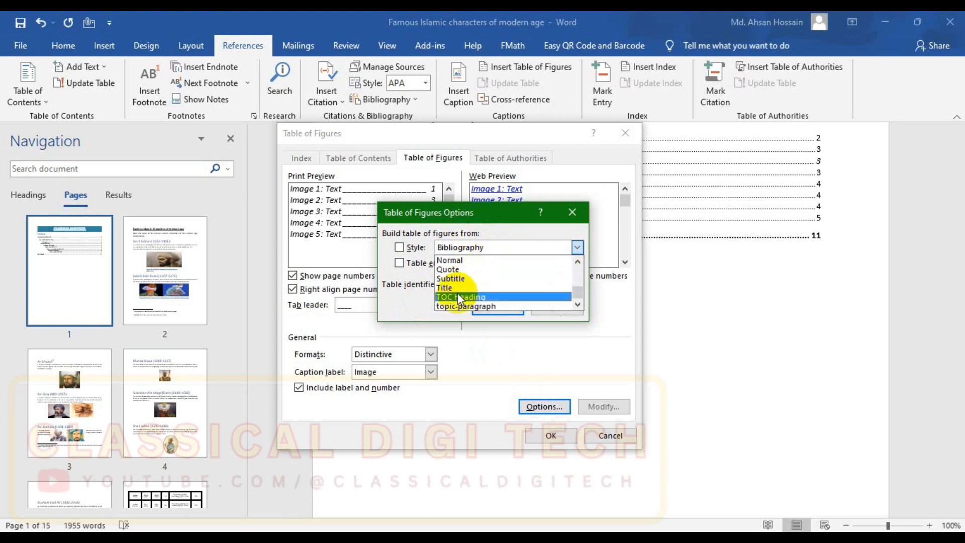
scroll(463, 289, "up", 1)
scroll(468, 279, "down", 1)
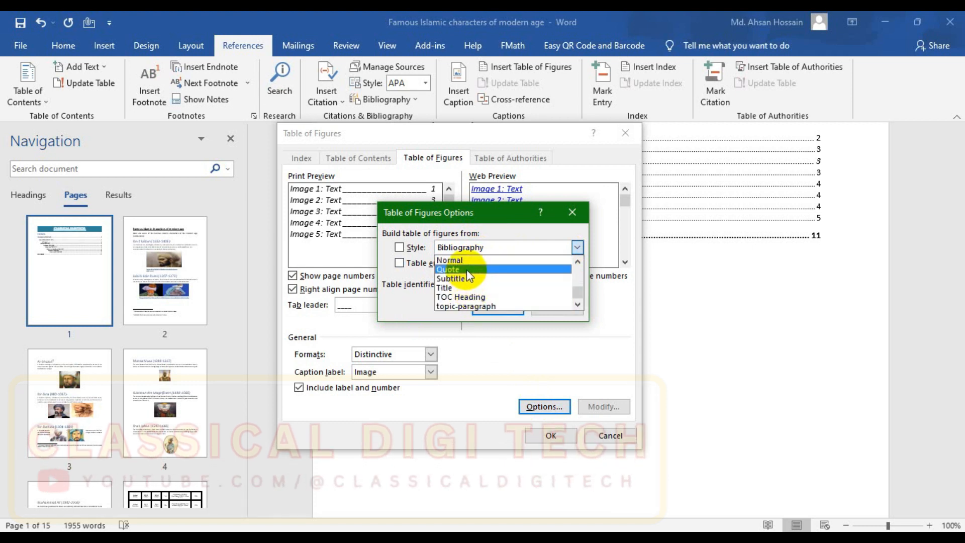
scroll(470, 280, "up", 6)
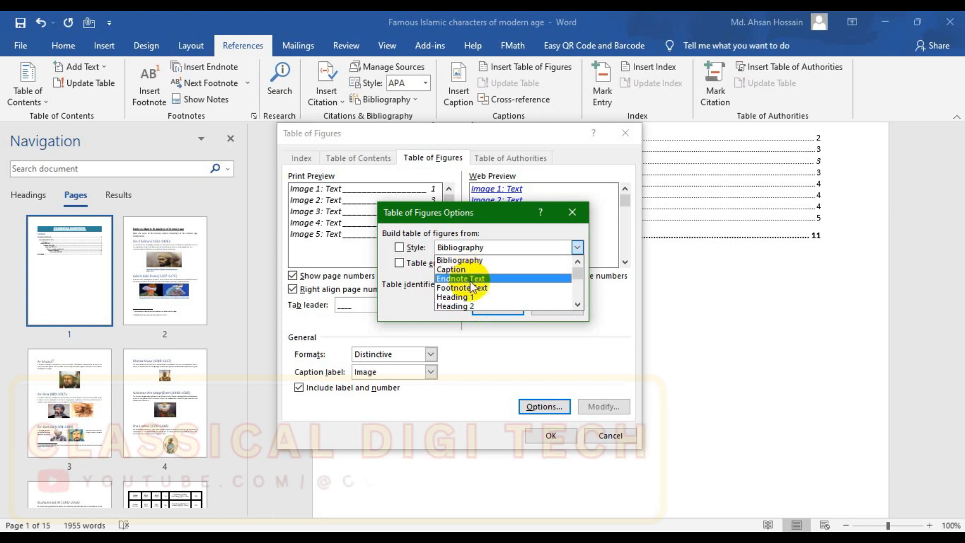
scroll(468, 285, "down", 1)
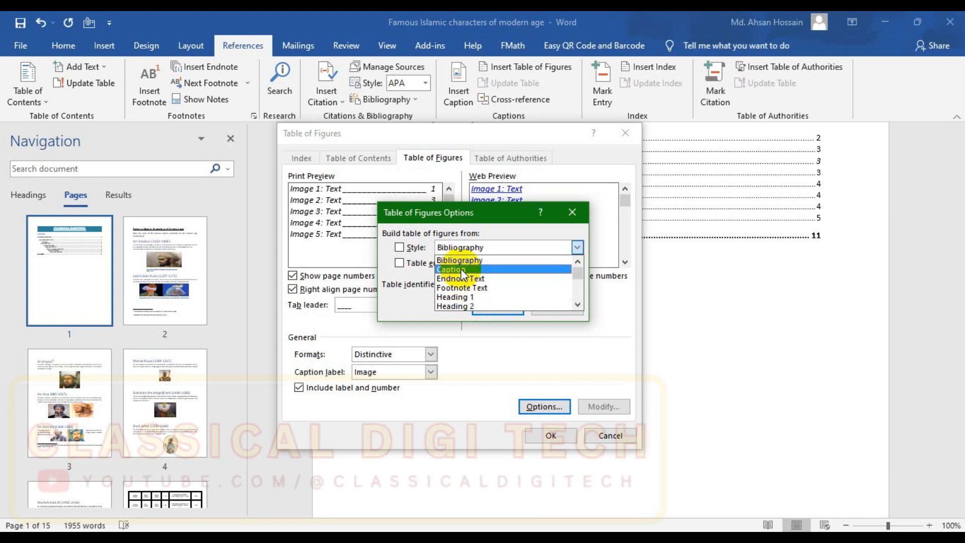
left_click(462, 269)
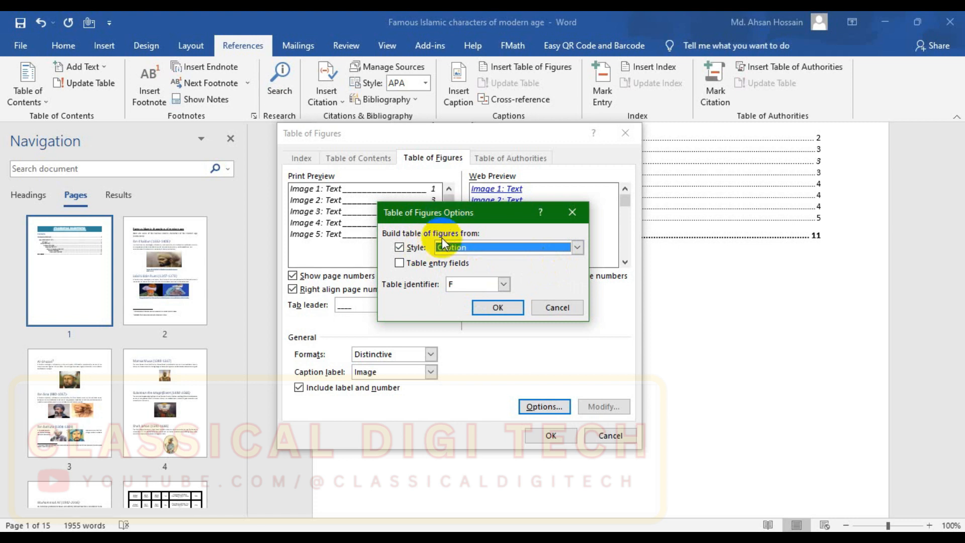
left_click(398, 261)
left_click(398, 260)
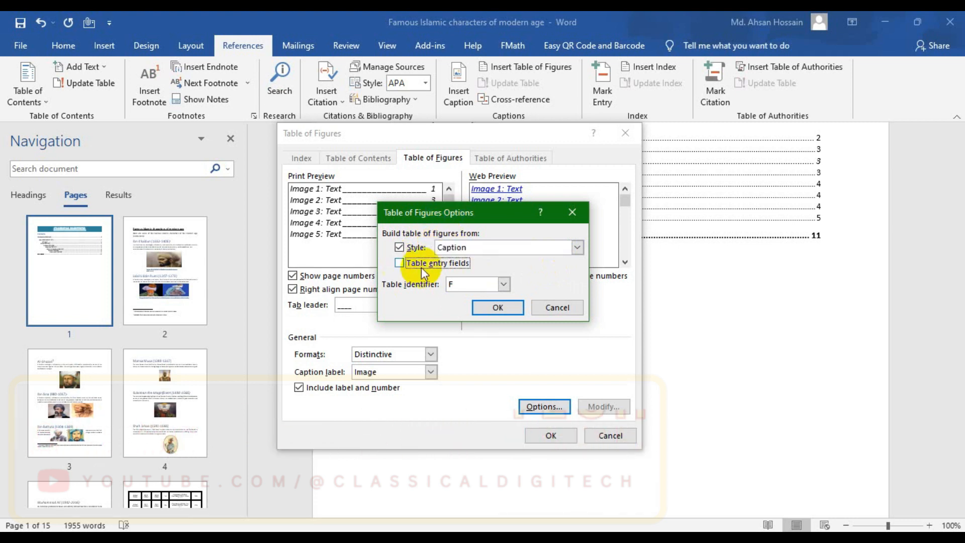
left_click(497, 307)
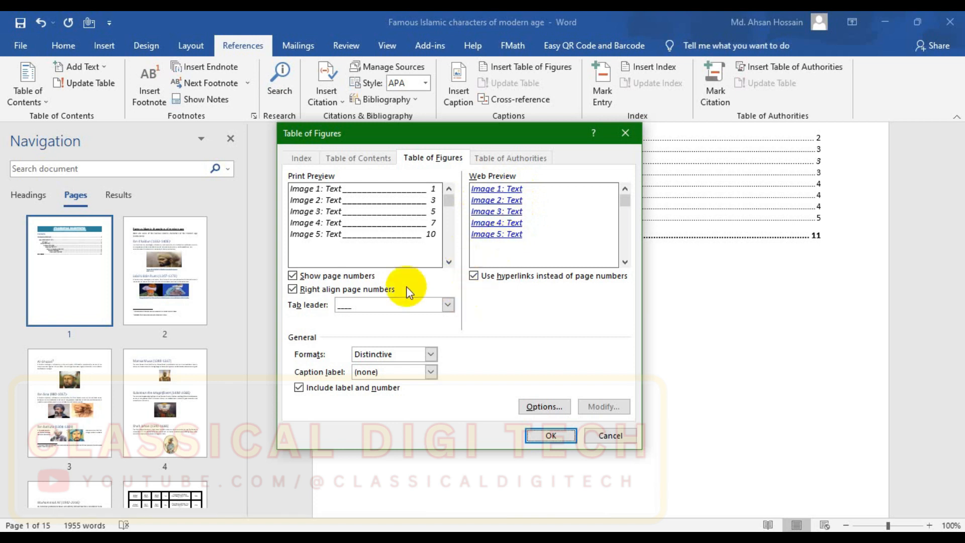
left_click(551, 438)
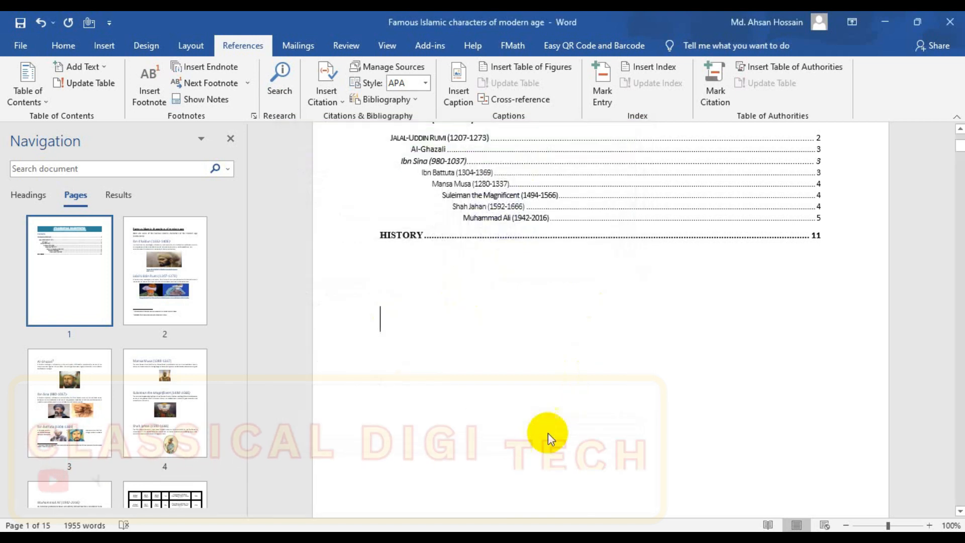
left_click_drag(434, 396, 381, 293)
left_click(449, 355)
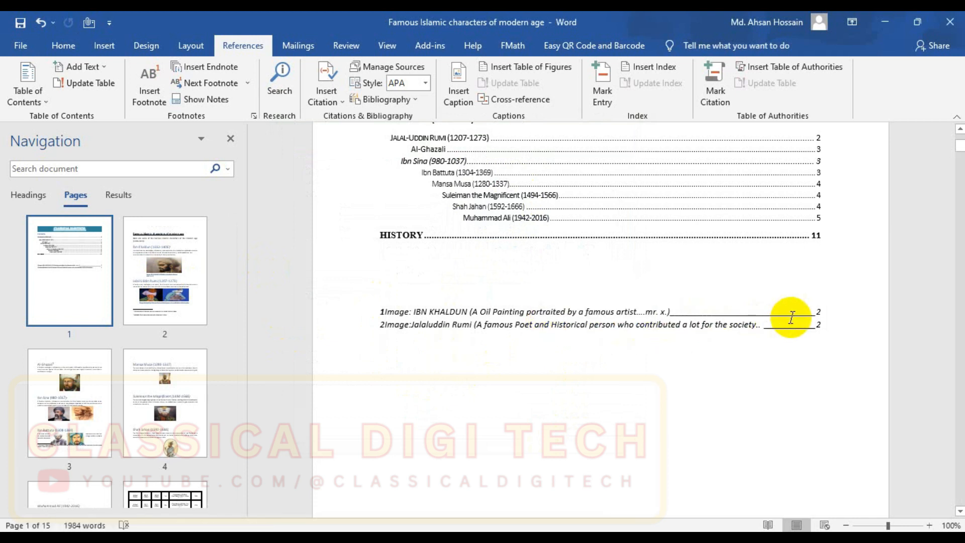
left_click_drag(819, 325, 377, 323)
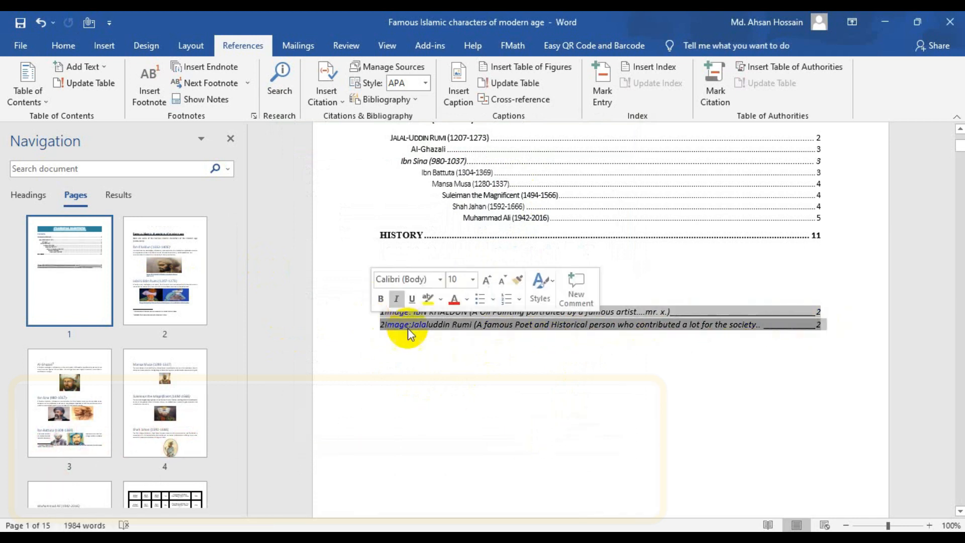
left_click(427, 340)
left_click(391, 320)
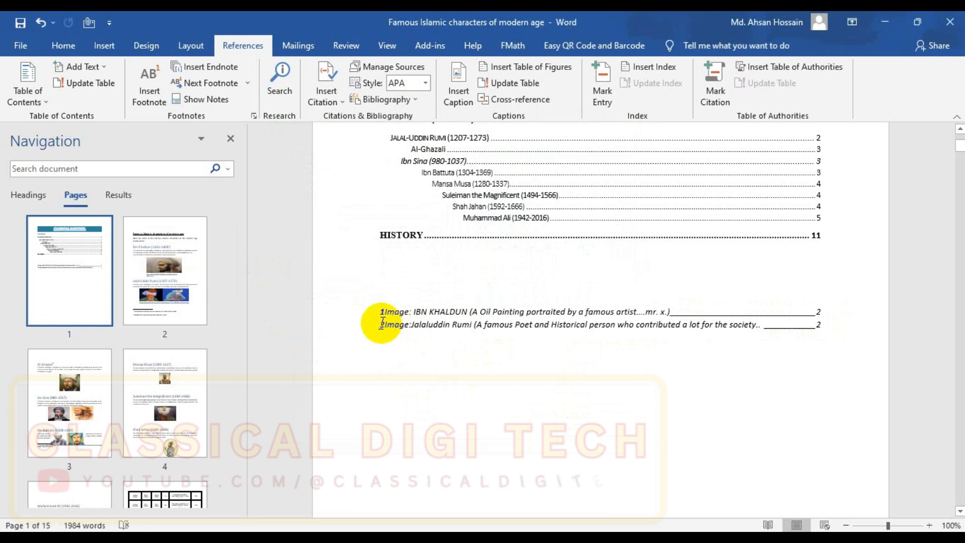
left_click(536, 325)
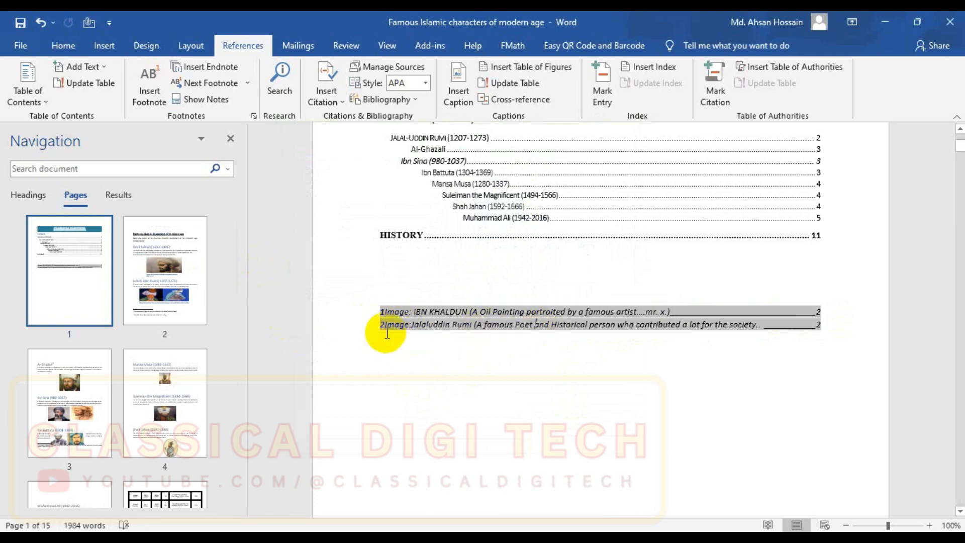
left_click_drag(377, 316, 821, 314)
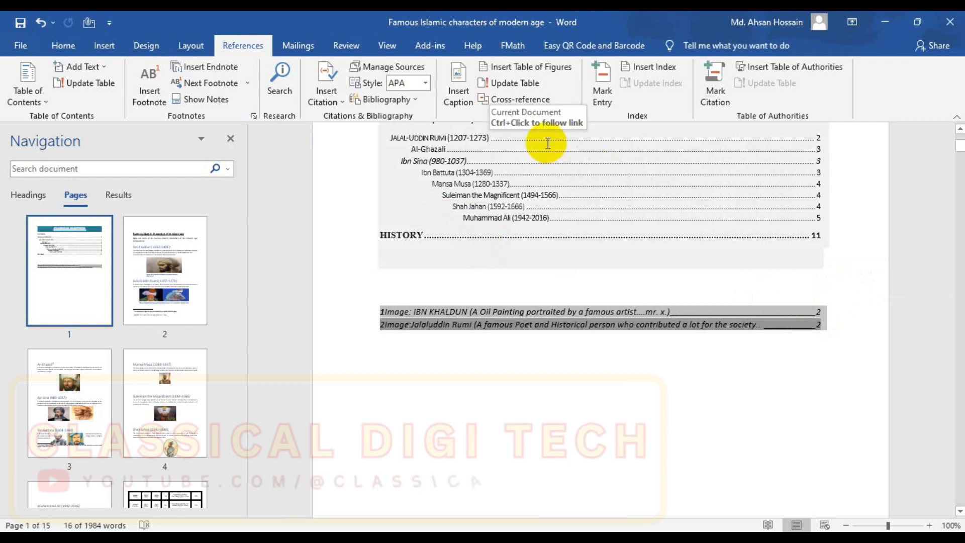
left_click(215, 98)
key("Return")
left_click(679, 308)
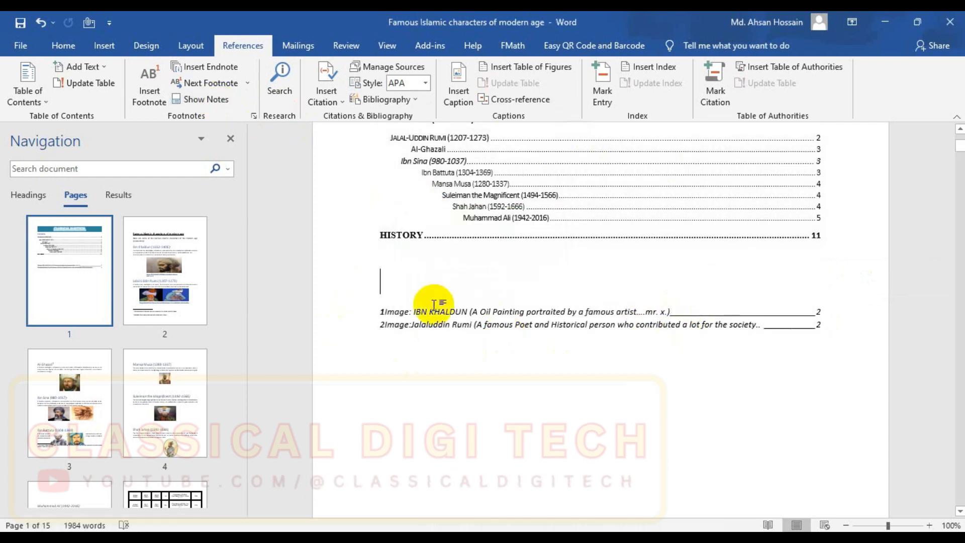
left_click(527, 311)
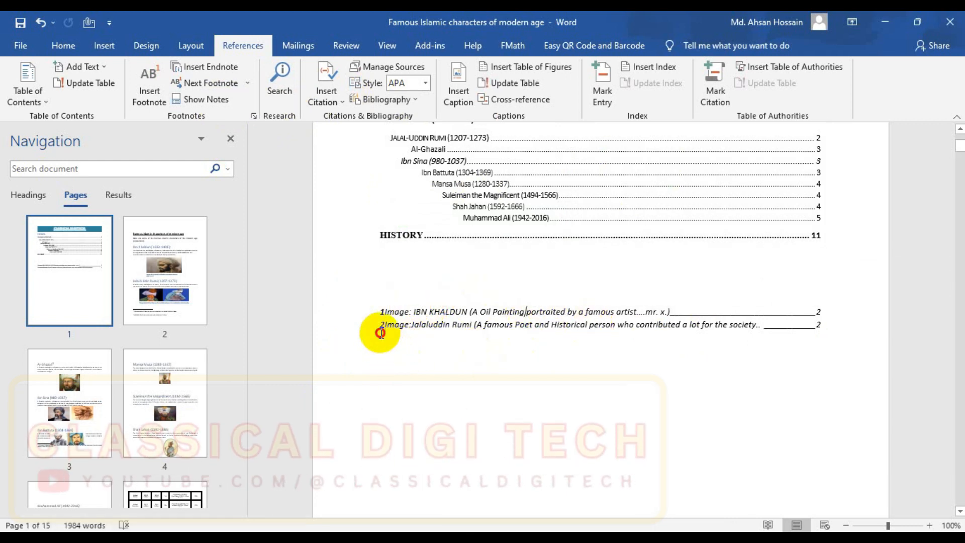
left_click_drag(381, 332, 787, 355)
left_click(589, 391)
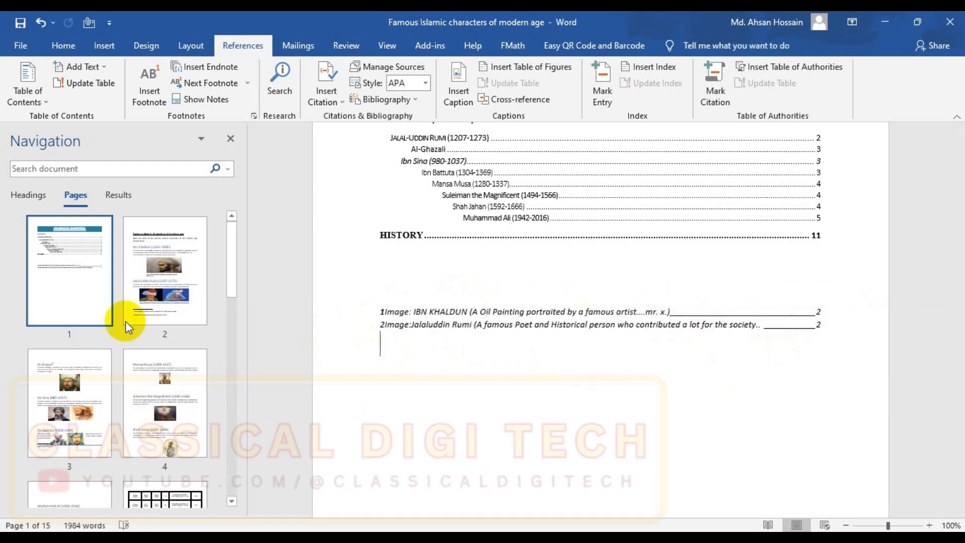
scroll(125, 319, "down", 5)
scroll(652, 324, "down", 3)
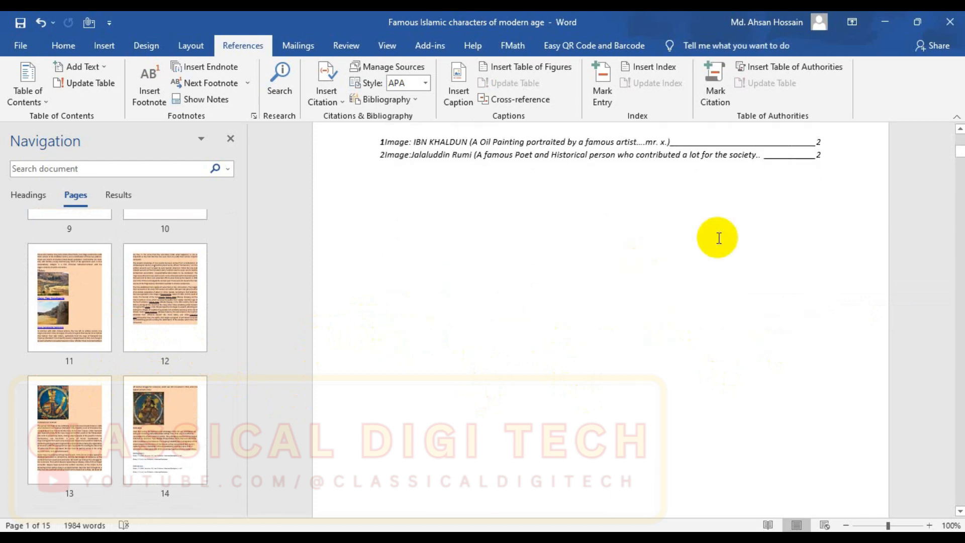
scroll(424, 184, "up", 4)
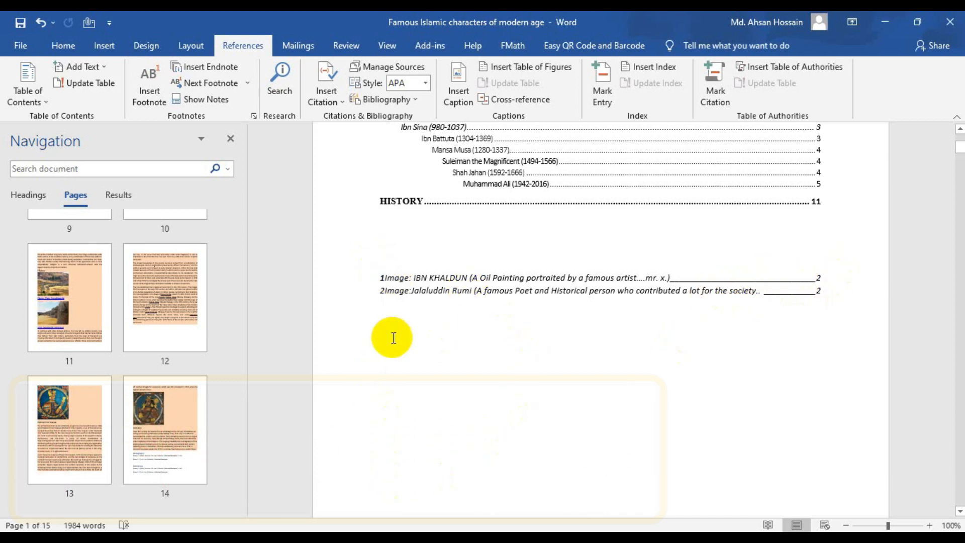
scroll(394, 338, "down", 1)
left_click(185, 303)
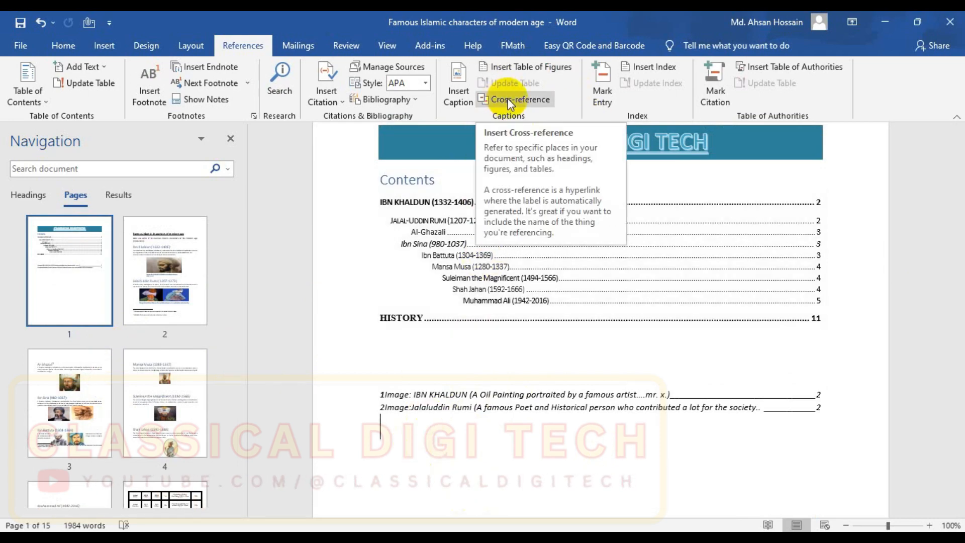
Step: Insert a Heading cross-reference showing the heading text 'Ibn Khaldun (1332-1406)'
left_click(509, 103)
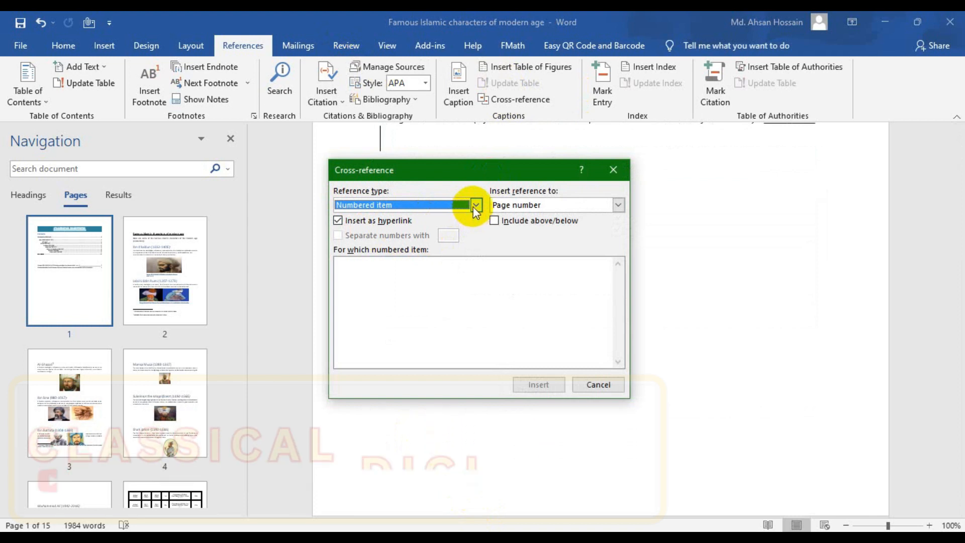
left_click(465, 204)
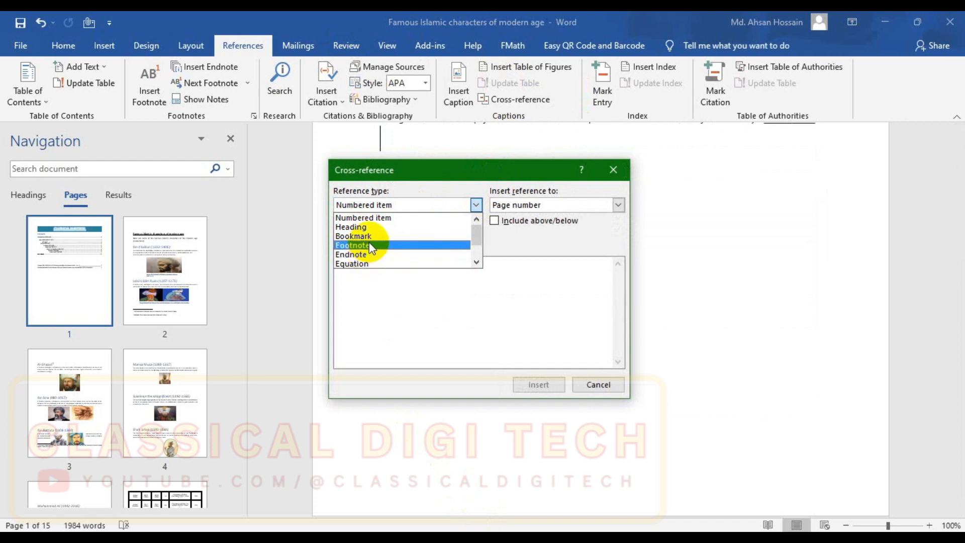
left_click(372, 227)
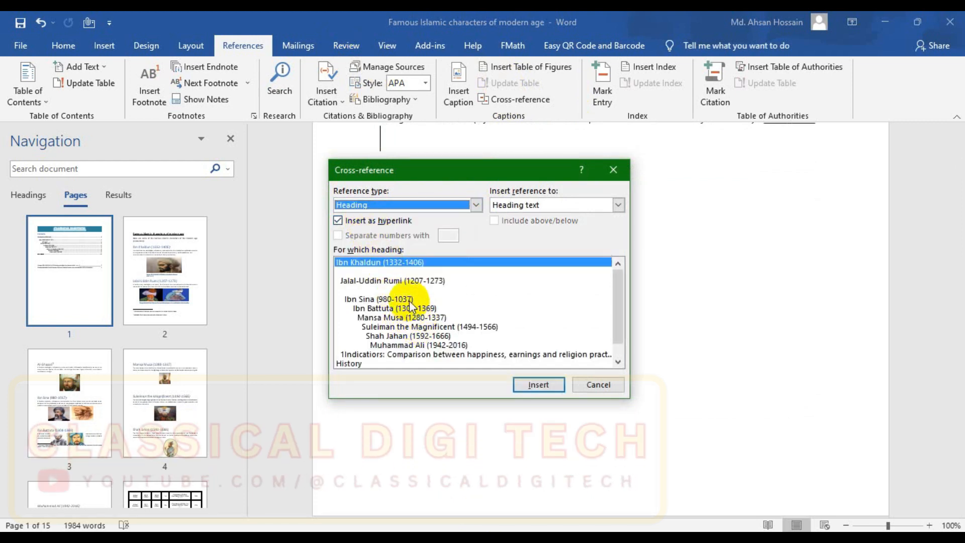
left_click(543, 204)
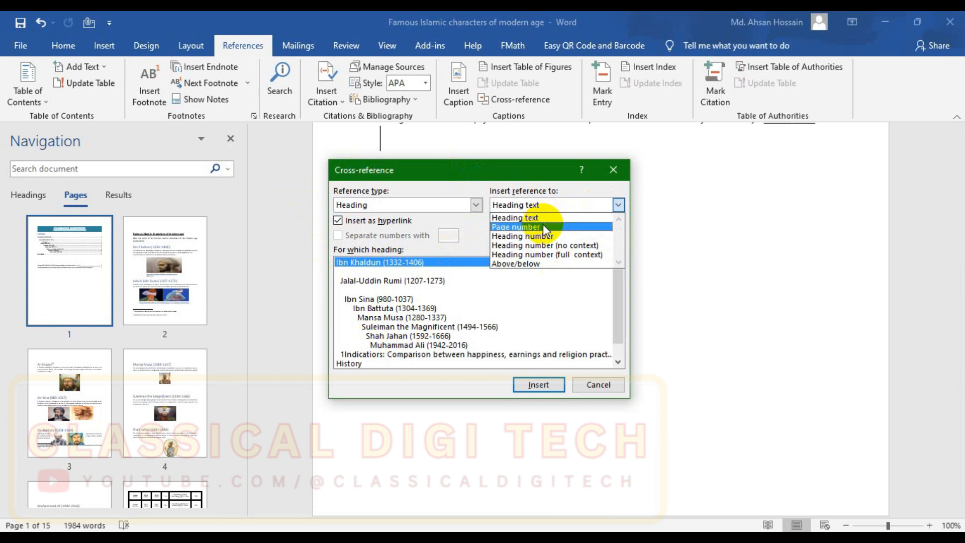
left_click(543, 225)
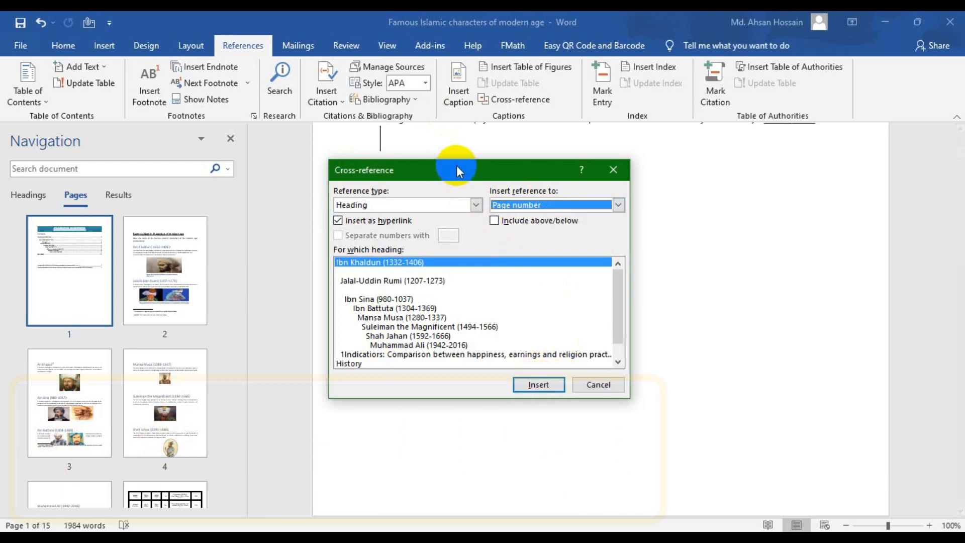
left_click_drag(450, 169, 535, 231)
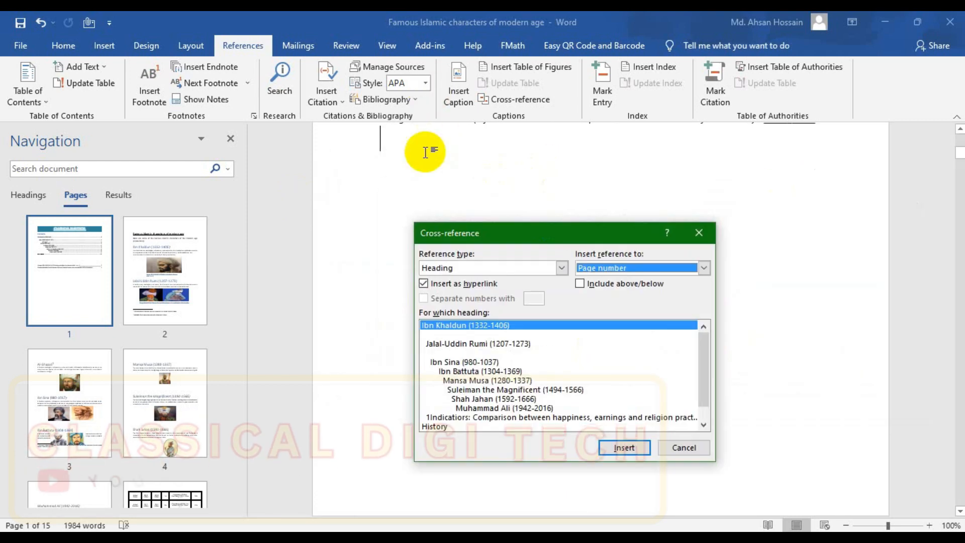
left_click(692, 271)
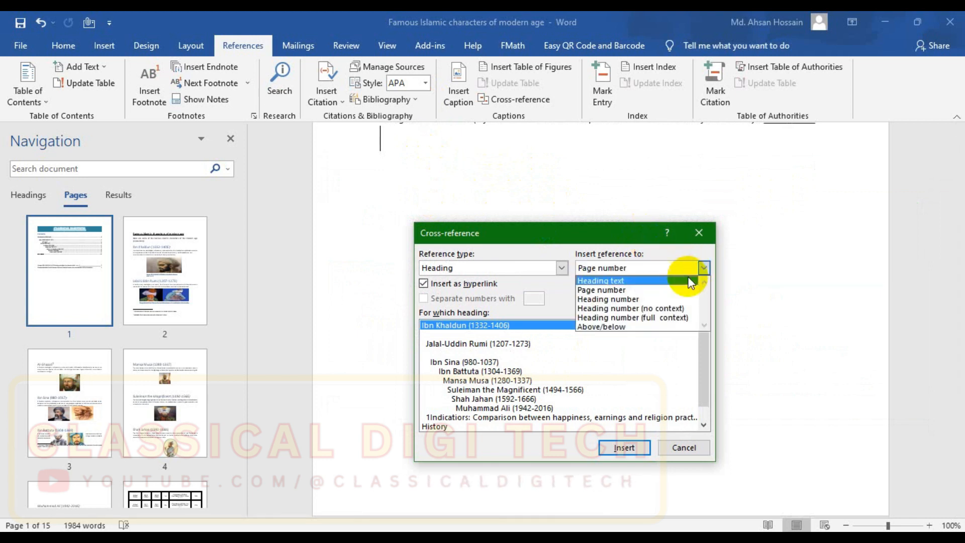
left_click(616, 280)
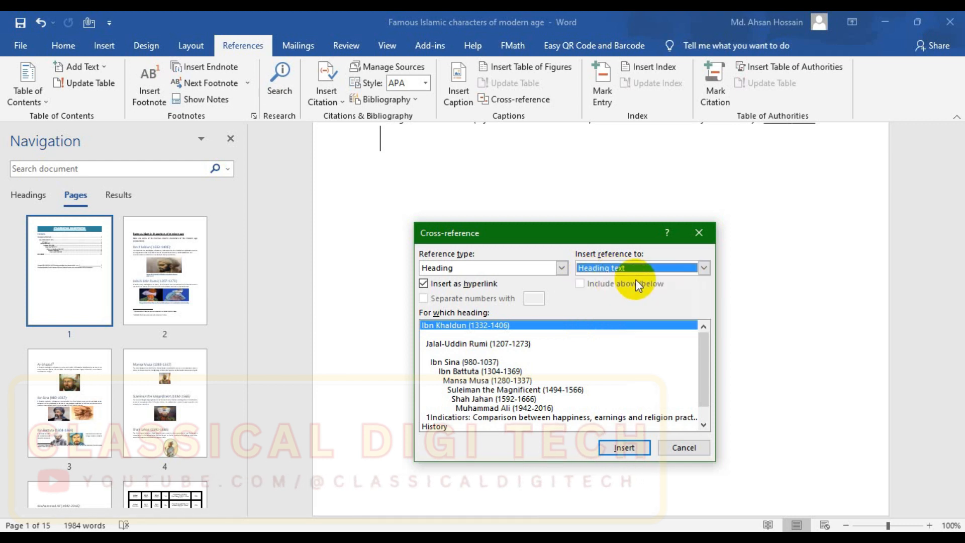
left_click(704, 268)
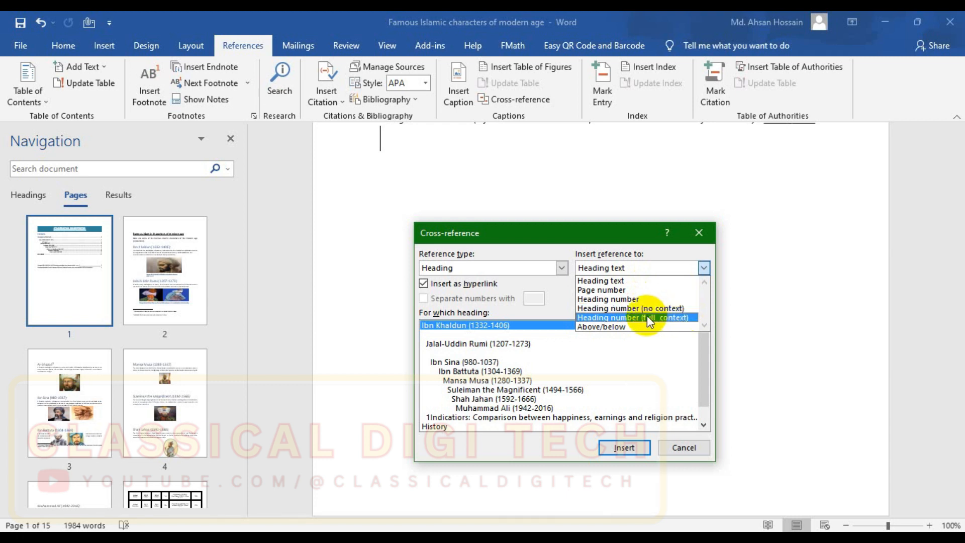
left_click(614, 280)
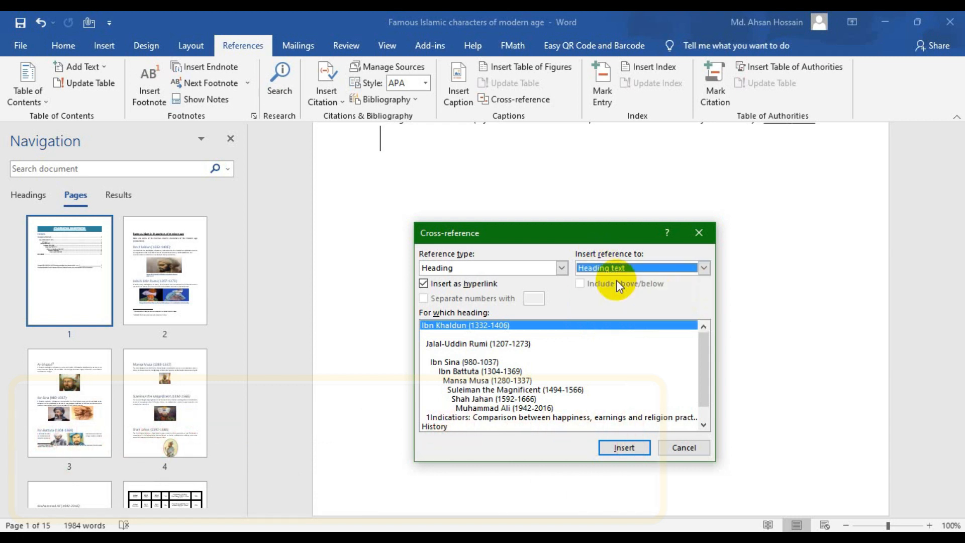
left_click(625, 447)
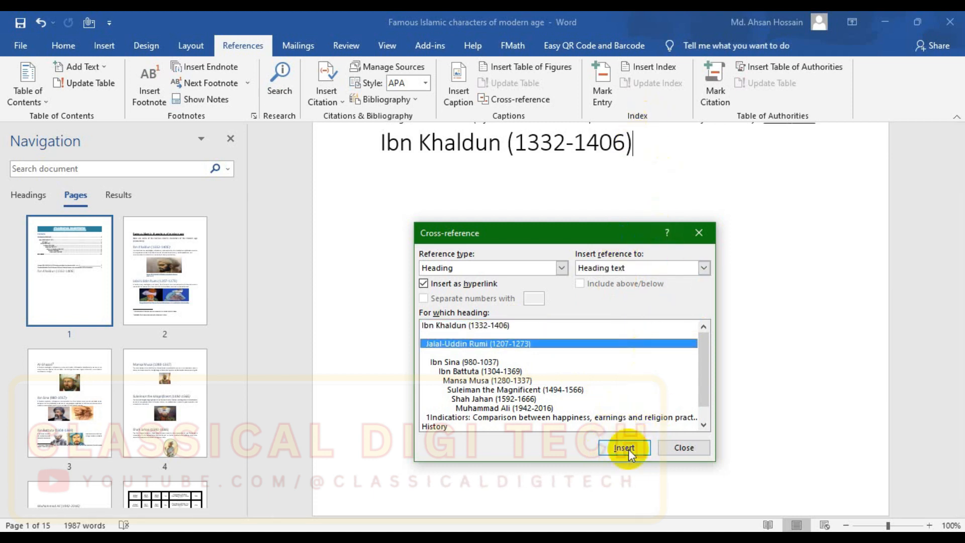
Step: Insert heading cross-references for Jalal-Uddin Rumi, Ibn Sina, Ibn Battuta, Mansa Musa, Suleiman, Shah Jahan and Muhammad Ali
left_click(629, 449)
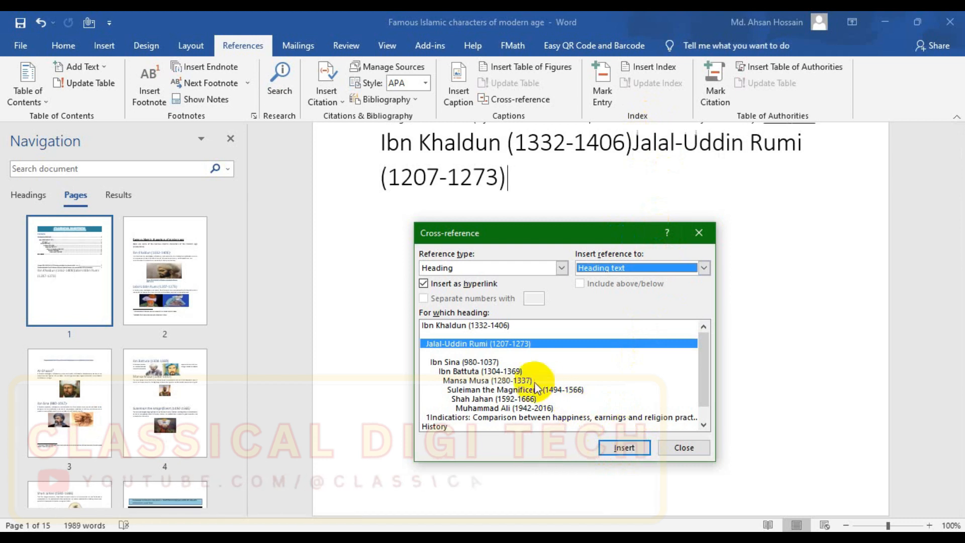
left_click(466, 362)
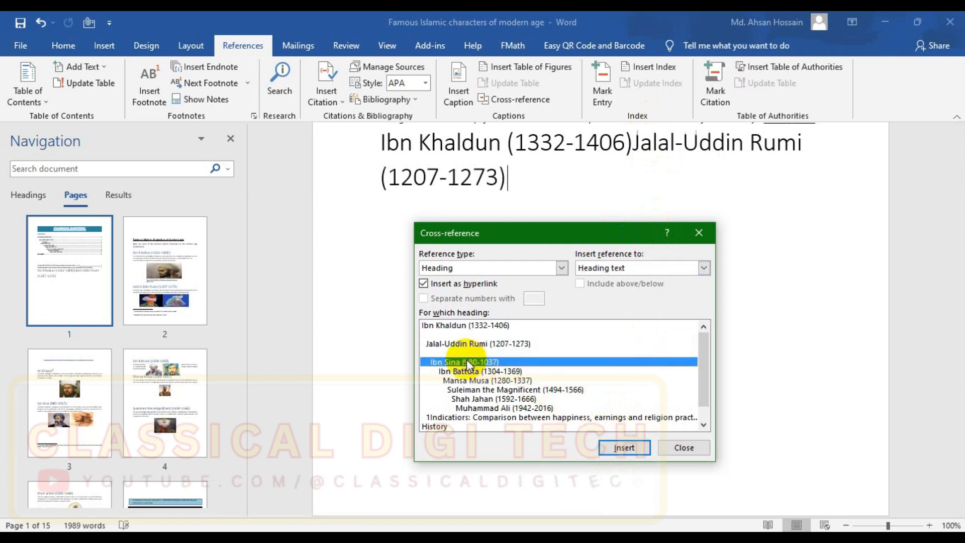
left_click(631, 447)
left_click(495, 372)
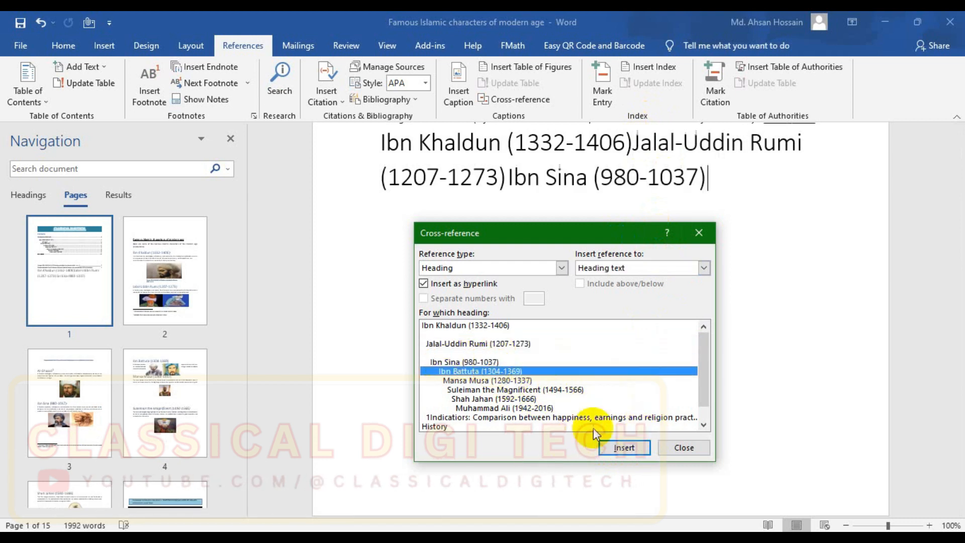
left_click(629, 445)
left_click(496, 380)
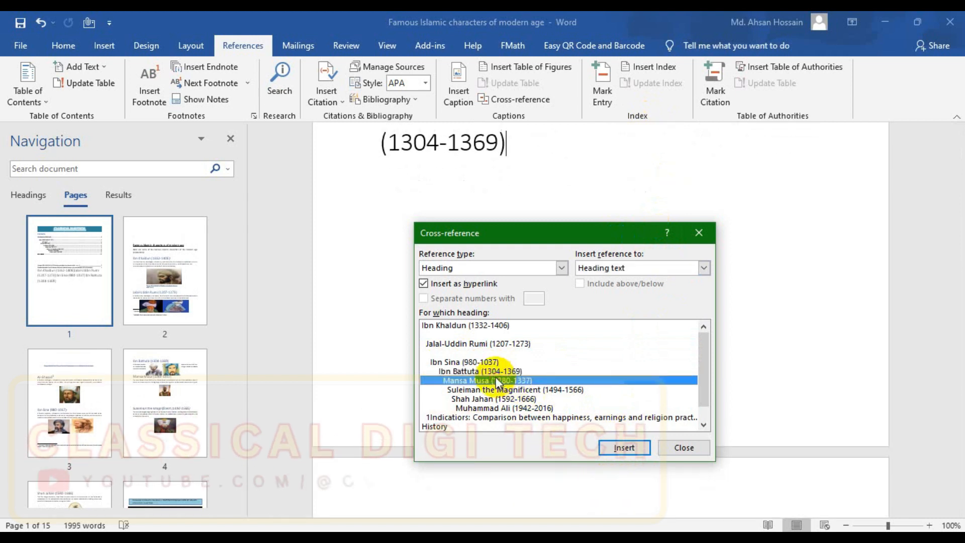
left_click(620, 447)
left_click(482, 390)
left_click(616, 446)
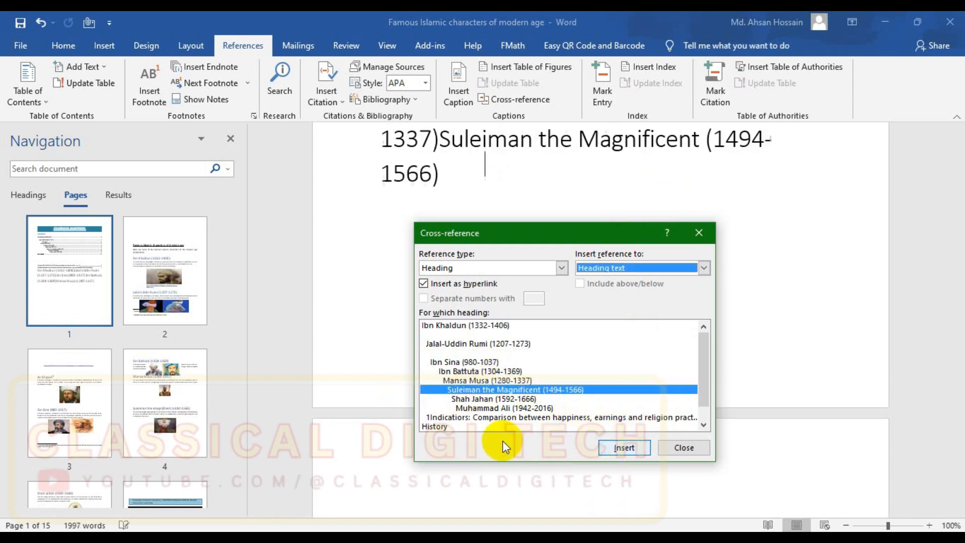
left_click(467, 398)
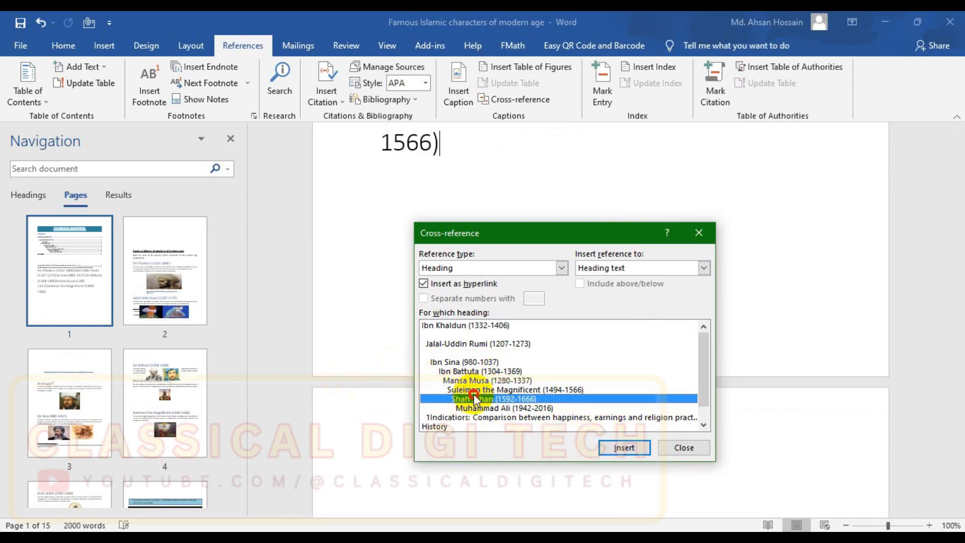
left_click(630, 446)
left_click(497, 408)
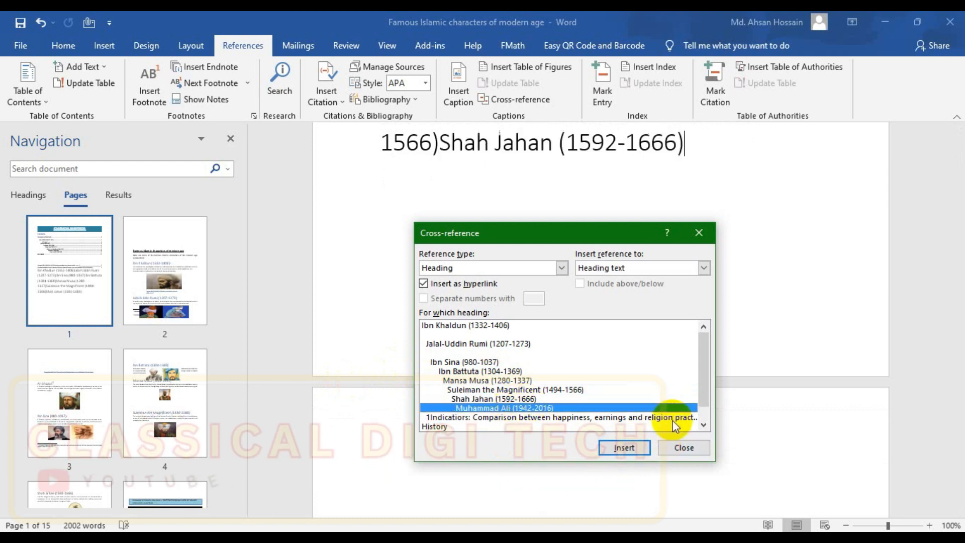
left_click(630, 449)
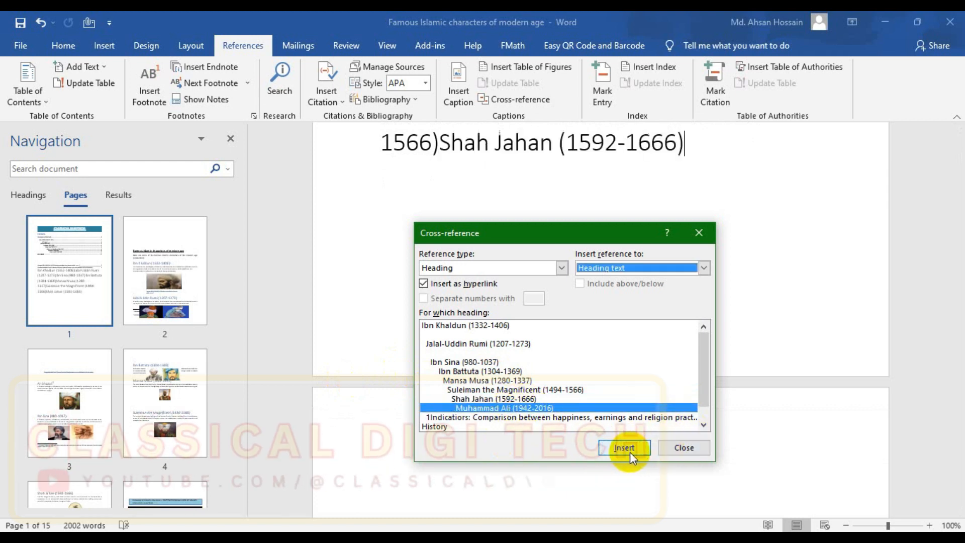
Step: Add heading cross-references for References, Bibliography and History
left_click(494, 417)
scroll(514, 372, "down", 1)
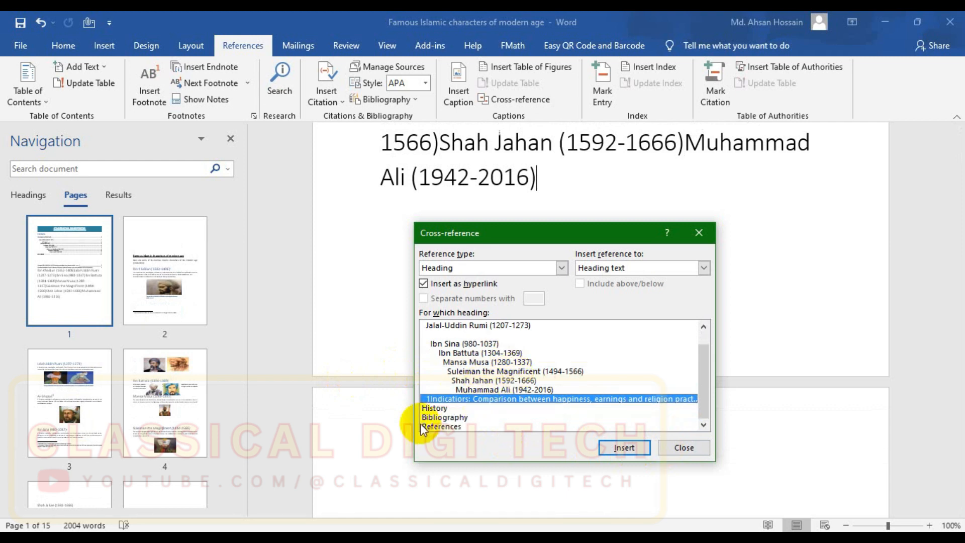
left_click(458, 426)
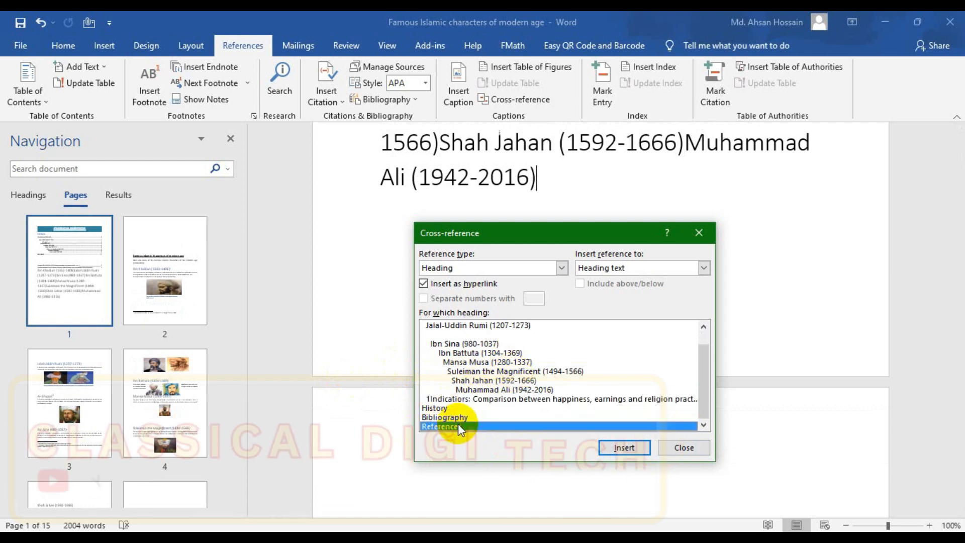
left_click(611, 444)
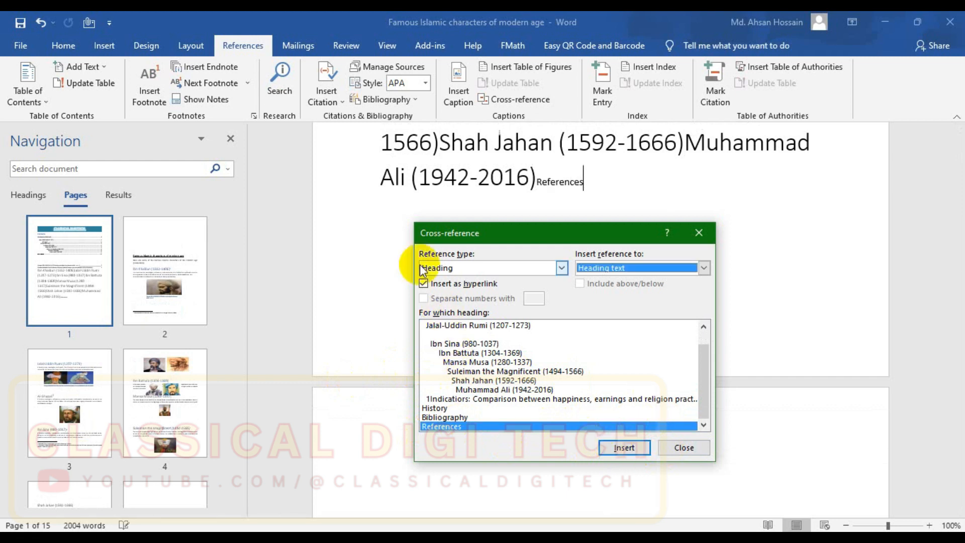
left_click(445, 417)
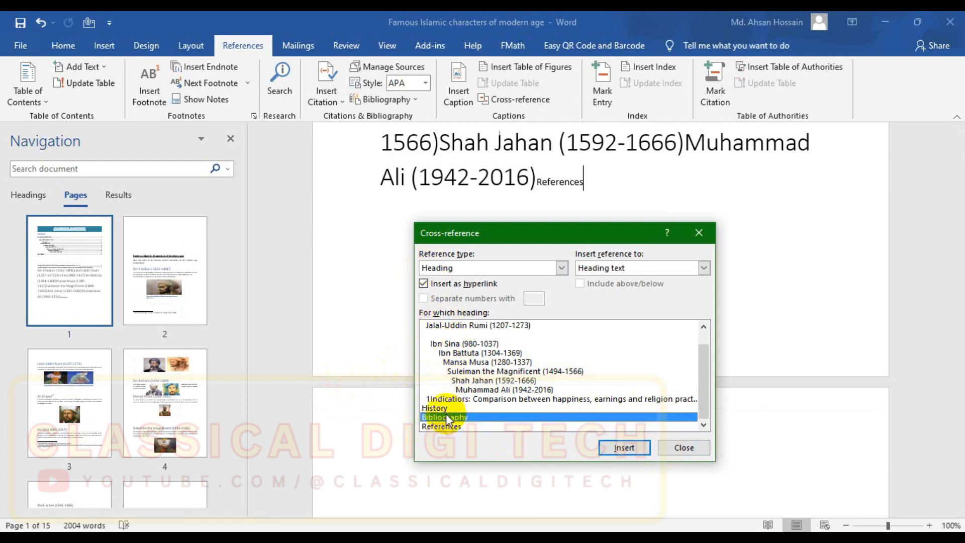
left_click(629, 449)
left_click(561, 408)
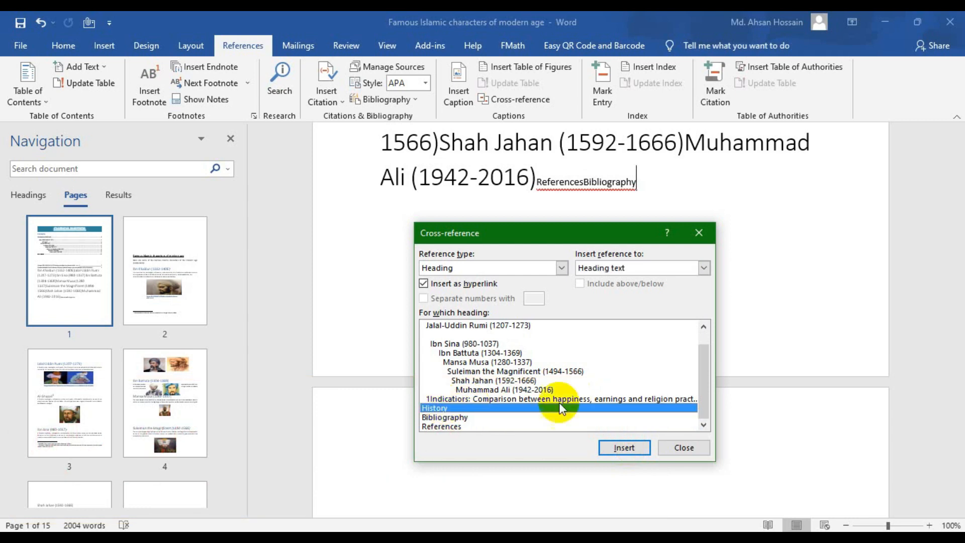
left_click(625, 450)
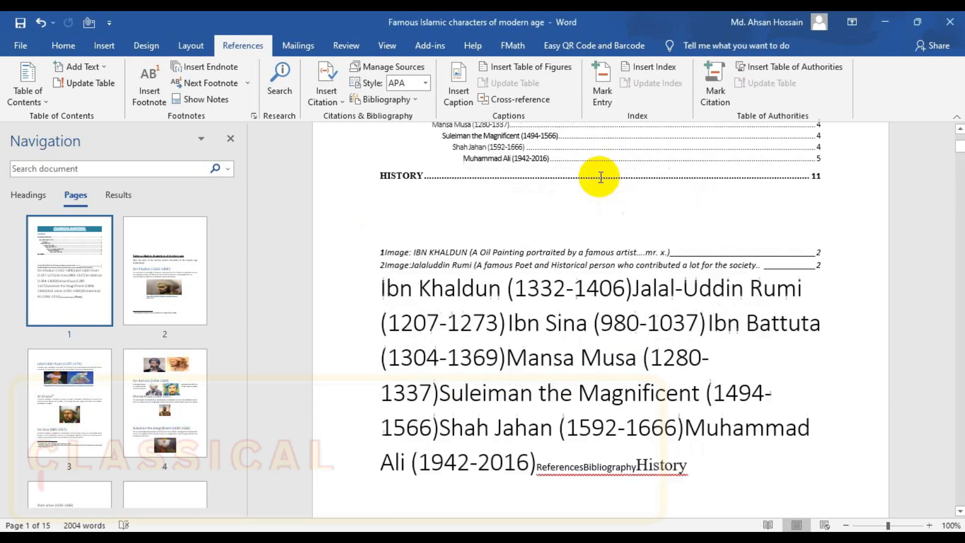